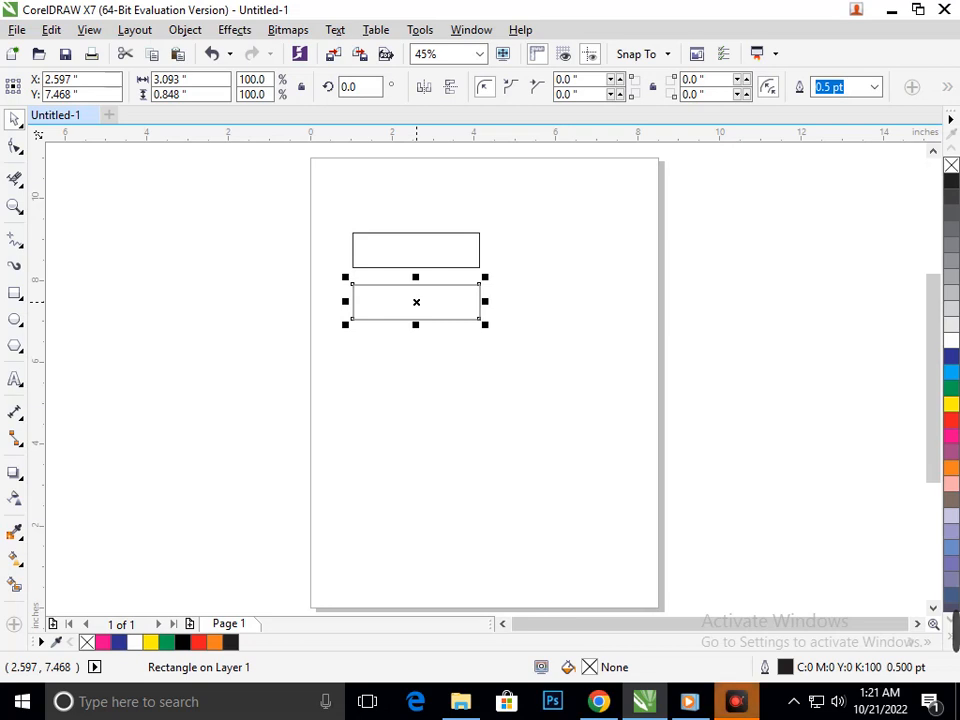
Step: Duplicate the rectangle once more below, narrowing the middle one to about 2.33 inches and the lowest to about 1.55 inches wide
key(ctrl+d)
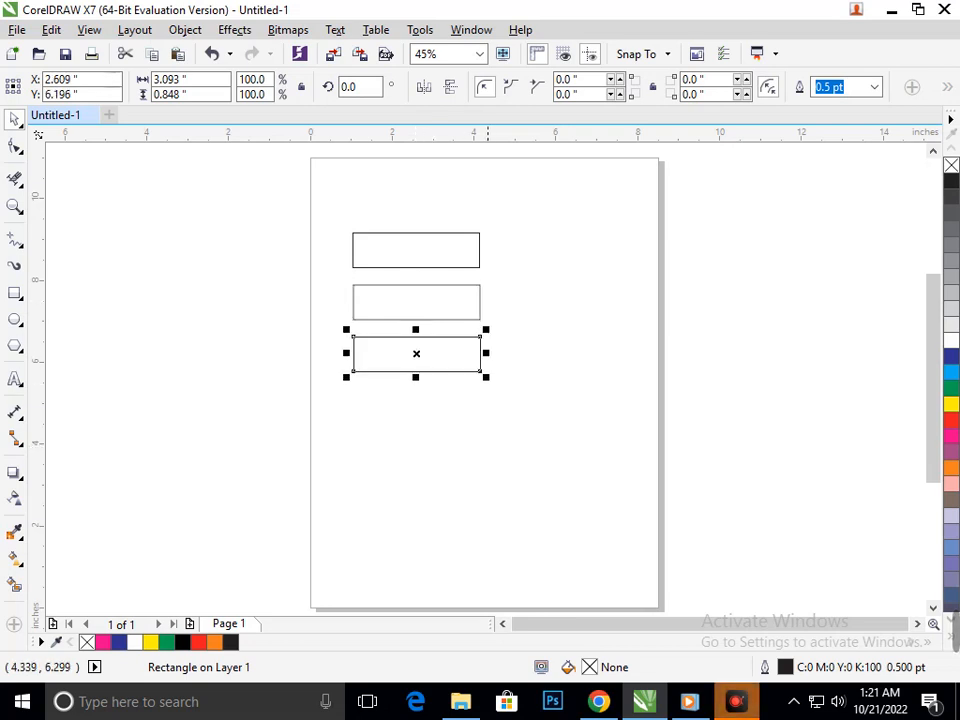
click(479, 300)
drag(479, 300, 448, 298)
click(454, 371)
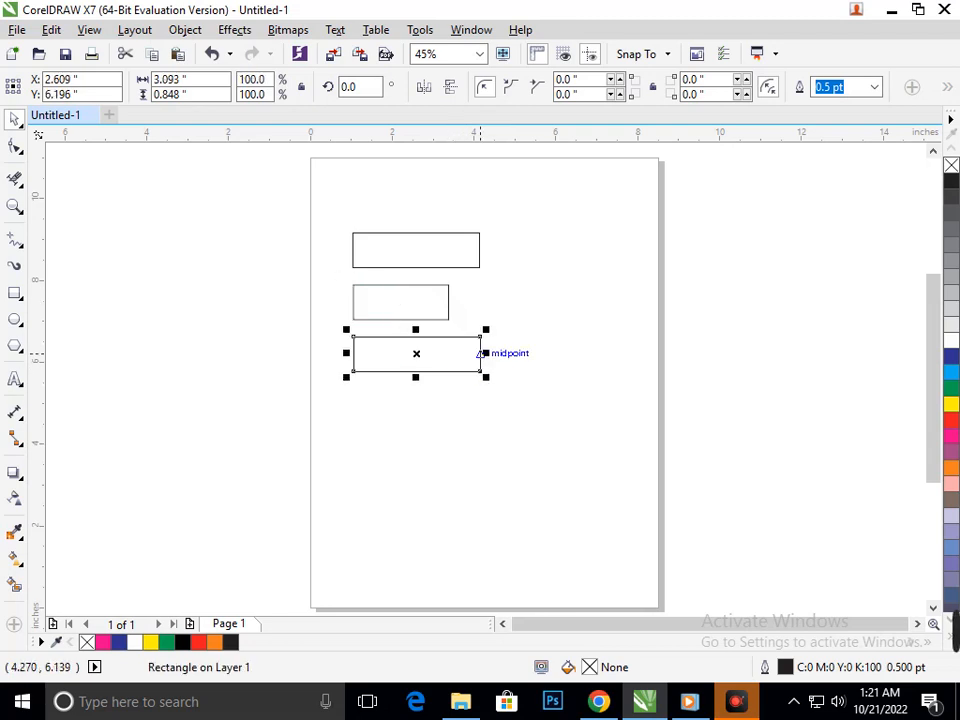
drag(480, 354, 417, 354)
click(427, 393)
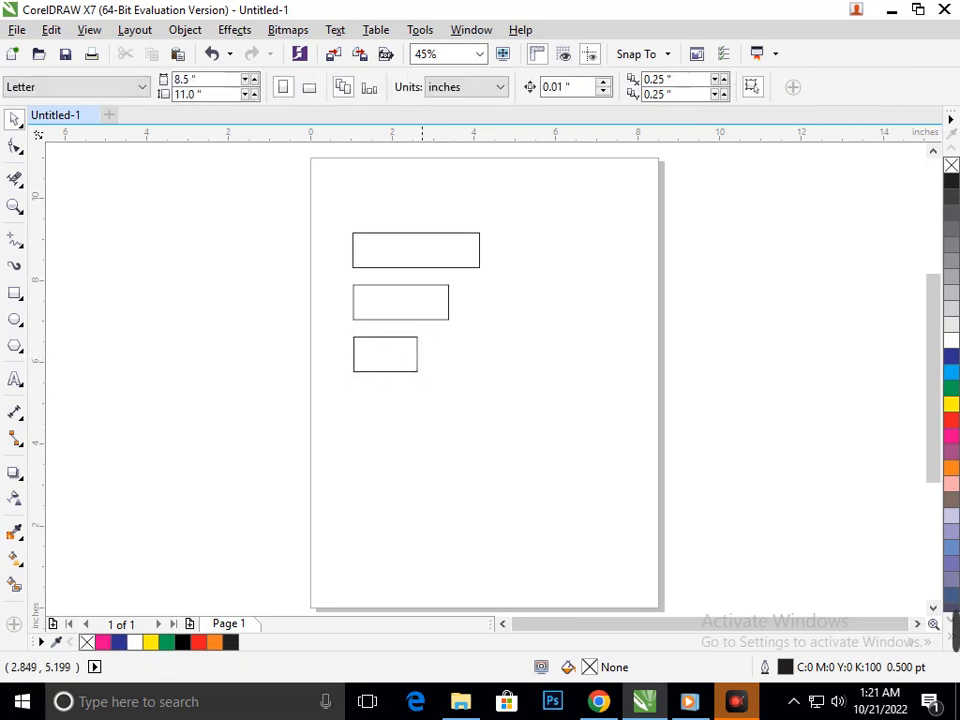
Step: Rotate the lowest rectangle 90° and move it directly under the left end of the middle rectangle
click(398, 359)
click(399, 356)
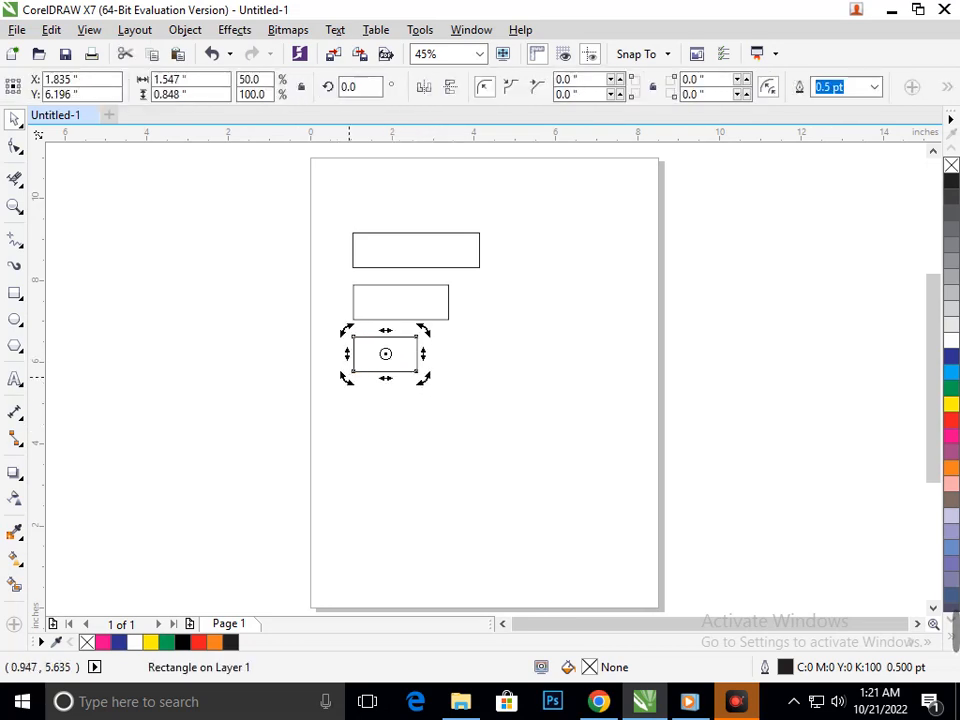
drag(349, 375, 443, 426)
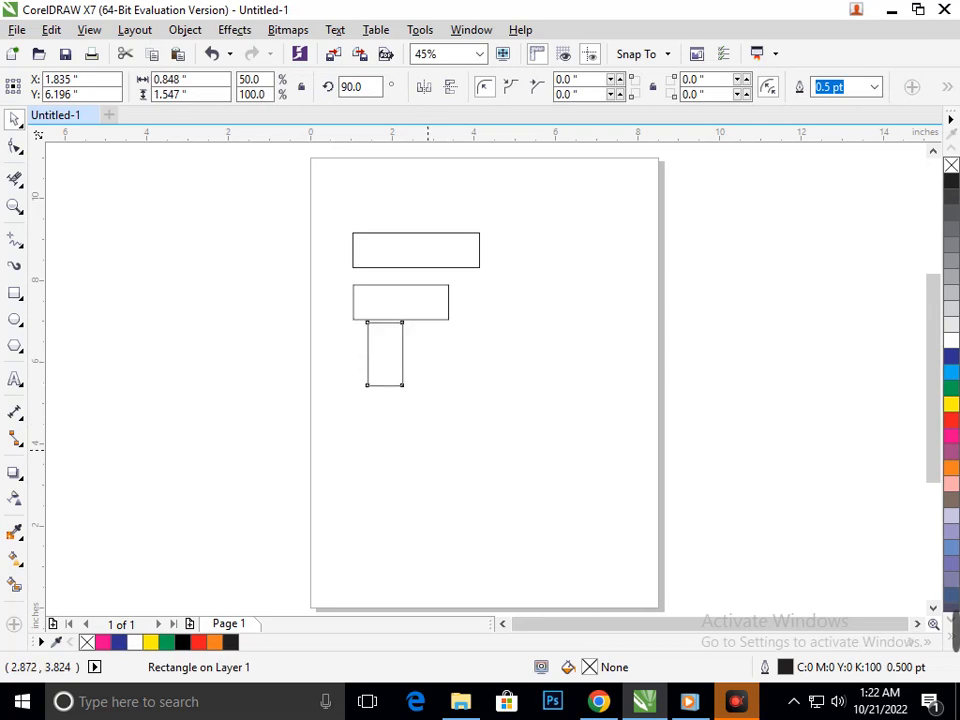
drag(399, 368, 375, 368)
click(474, 421)
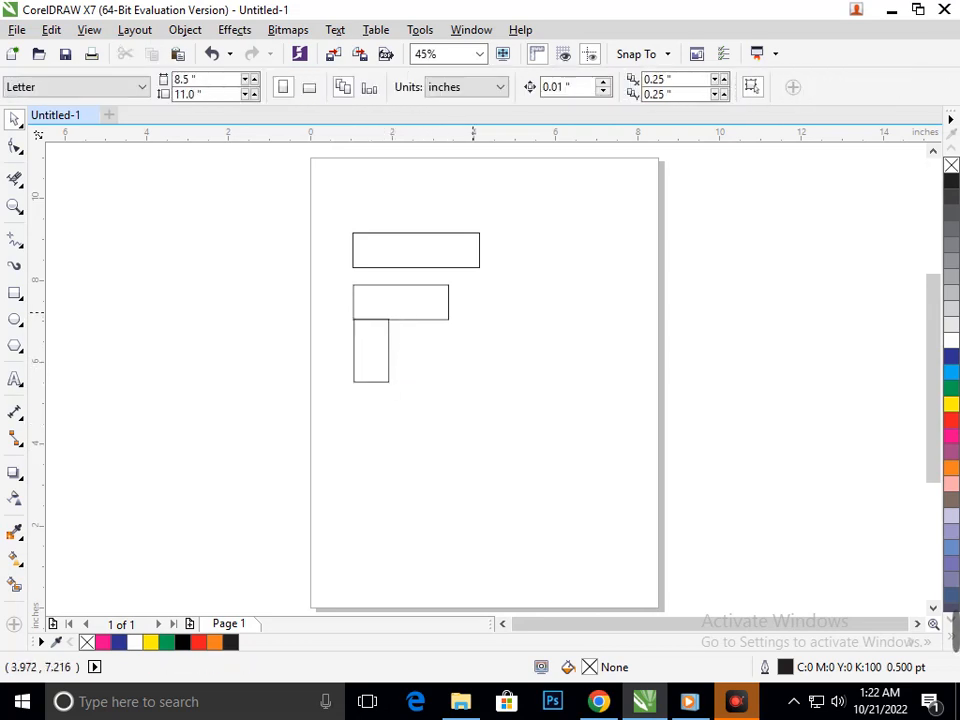
Step: Round the top rectangle's upper-left and lower-right corners with a radius of 30 inches
click(378, 246)
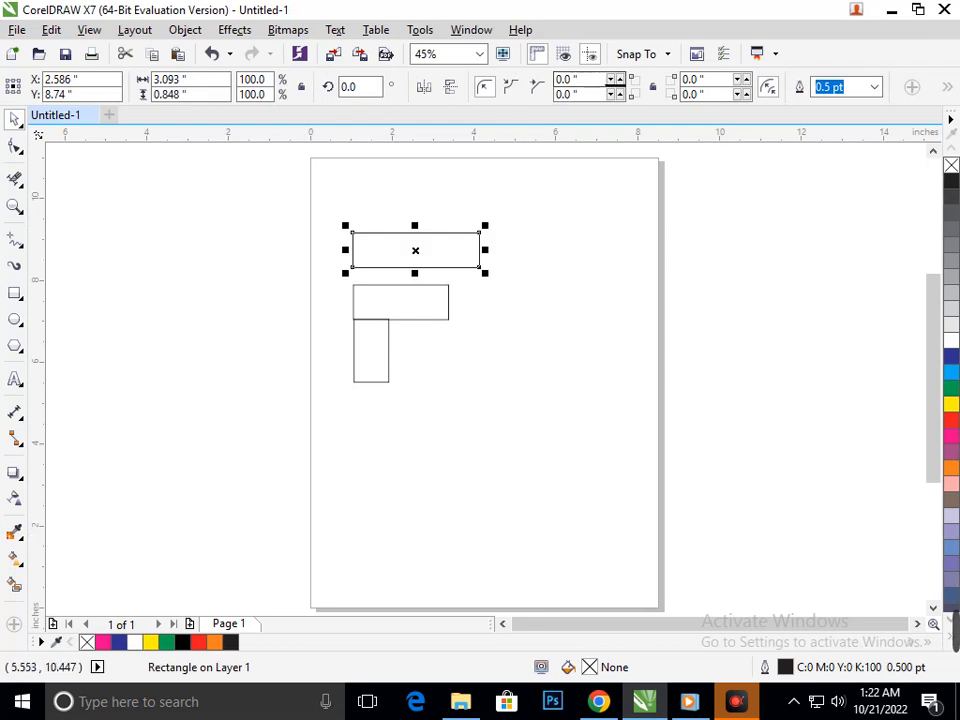
click(615, 85)
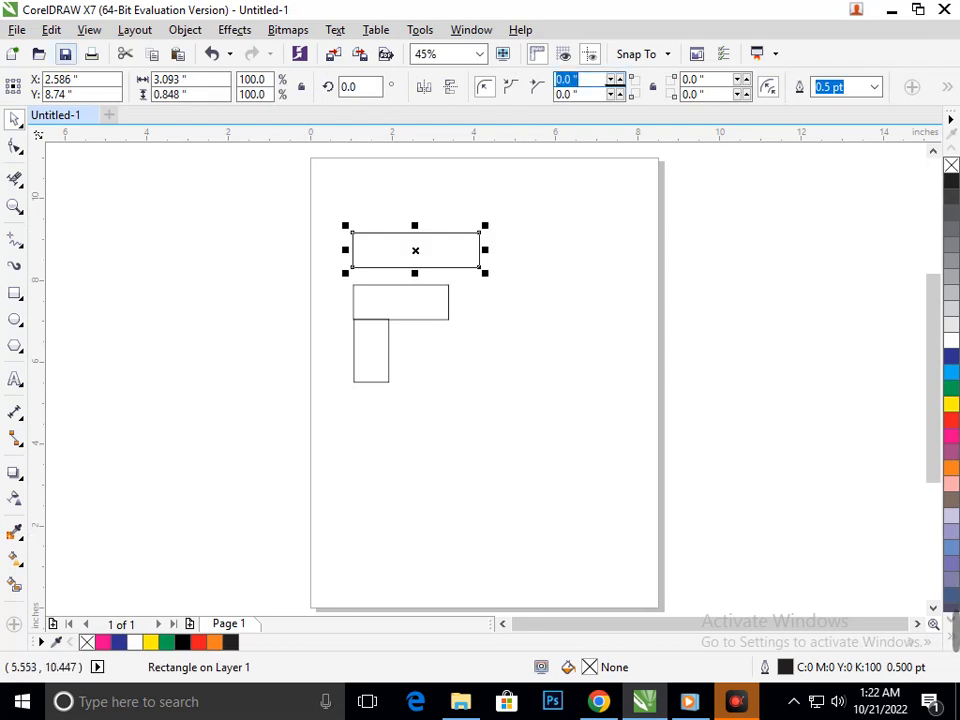
text(6)
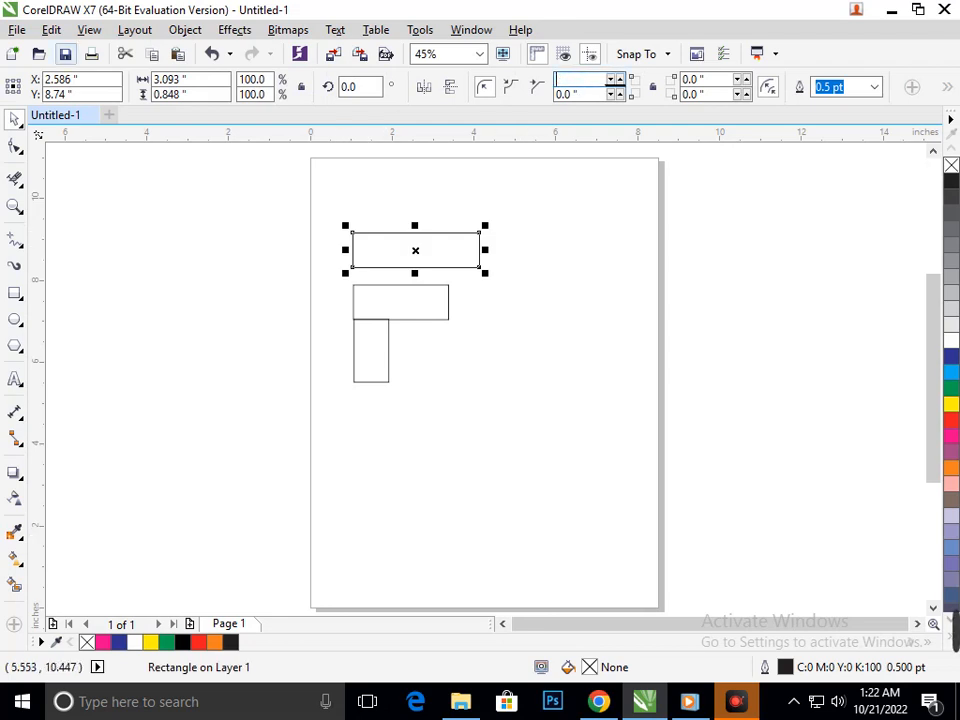
text(30)
key(Return)
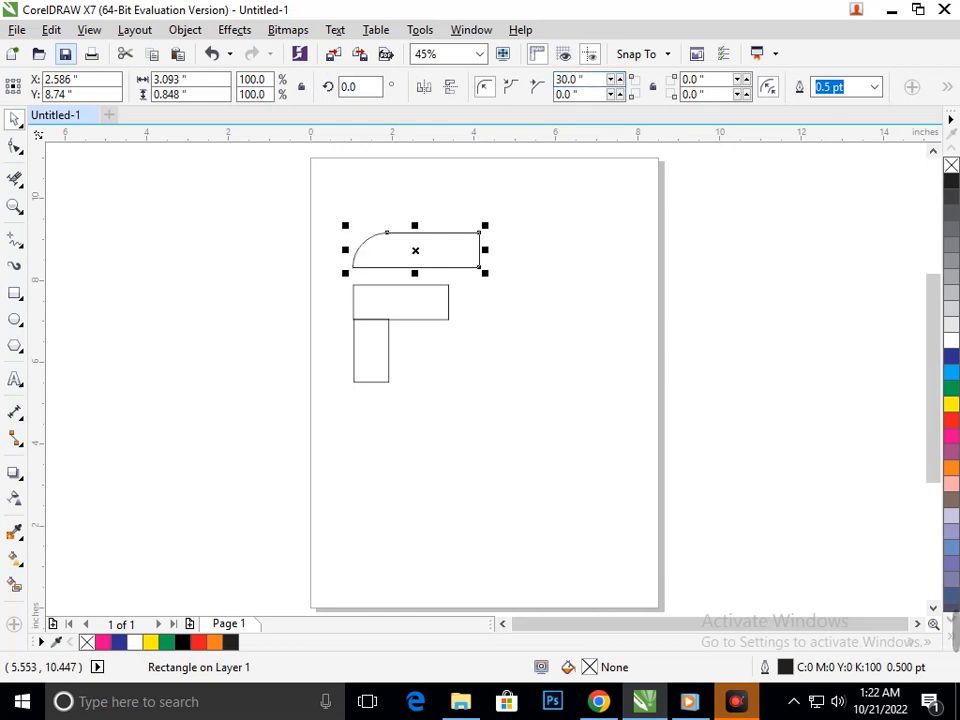
click(714, 94)
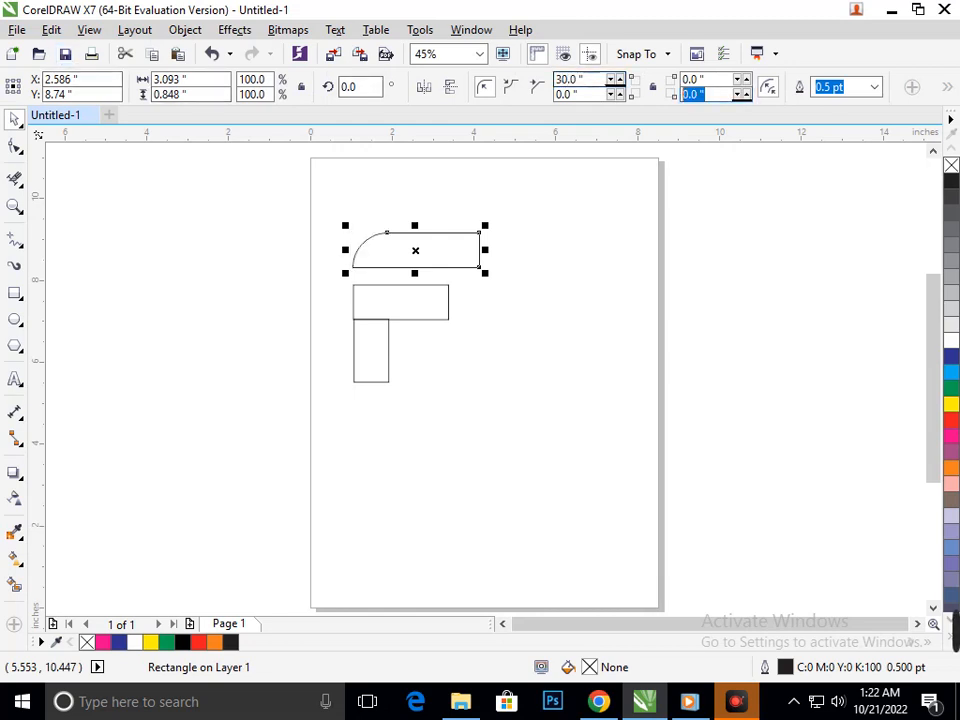
text(60)
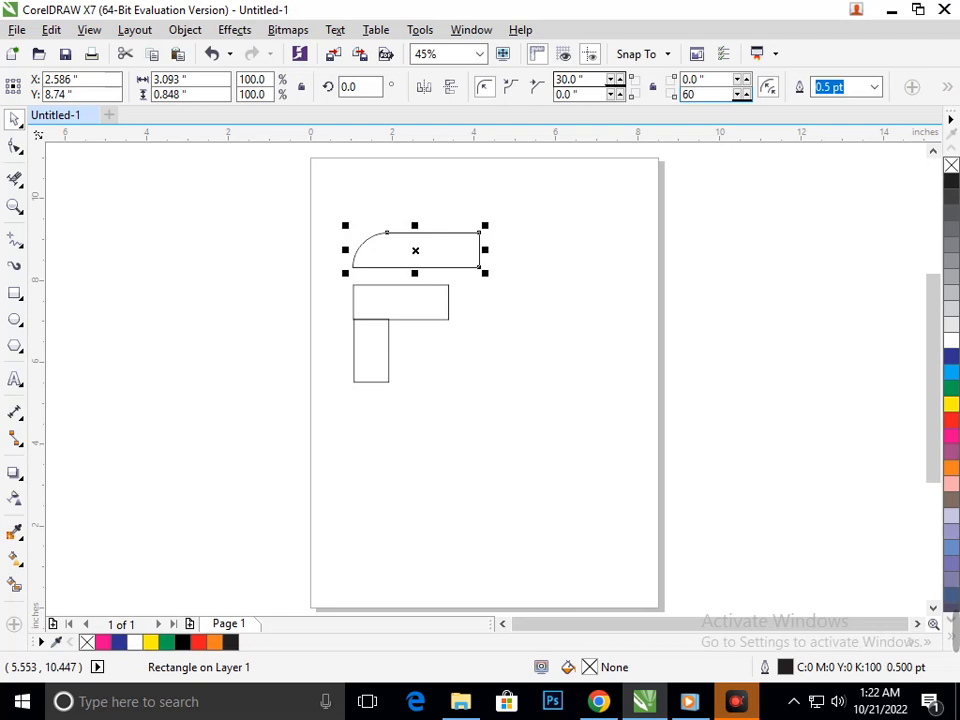
key(BackSpace)
key(BackSpace)
text(30)
key(Return)
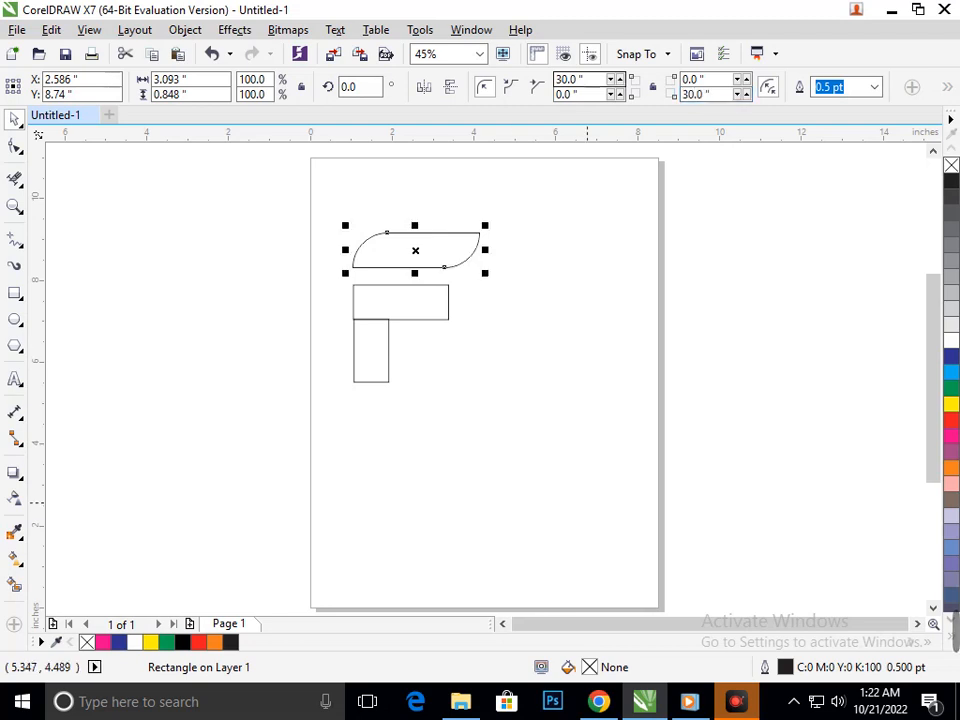
click(535, 450)
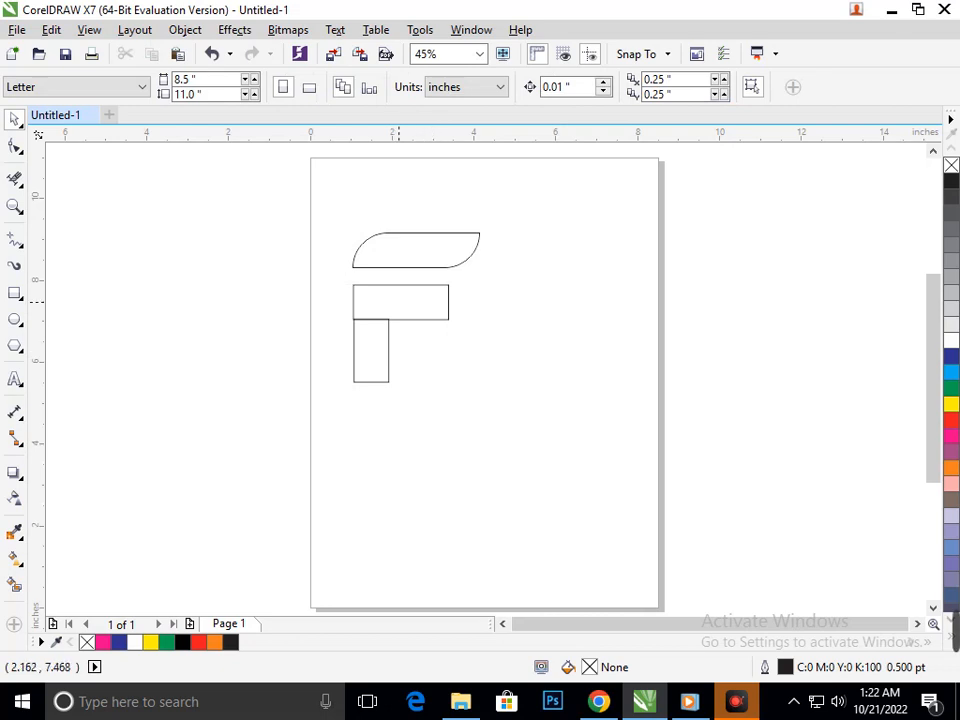
Step: Round the middle rectangle's upper-left and lower-right corners with a radius of 30 inches
click(399, 302)
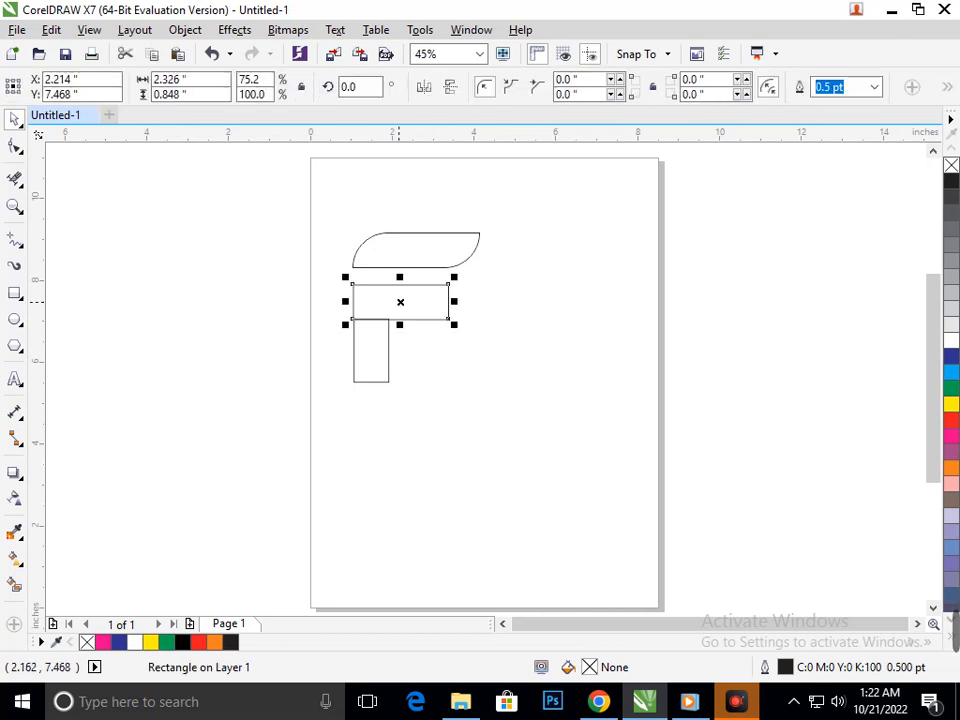
drag(592, 80, 553, 80)
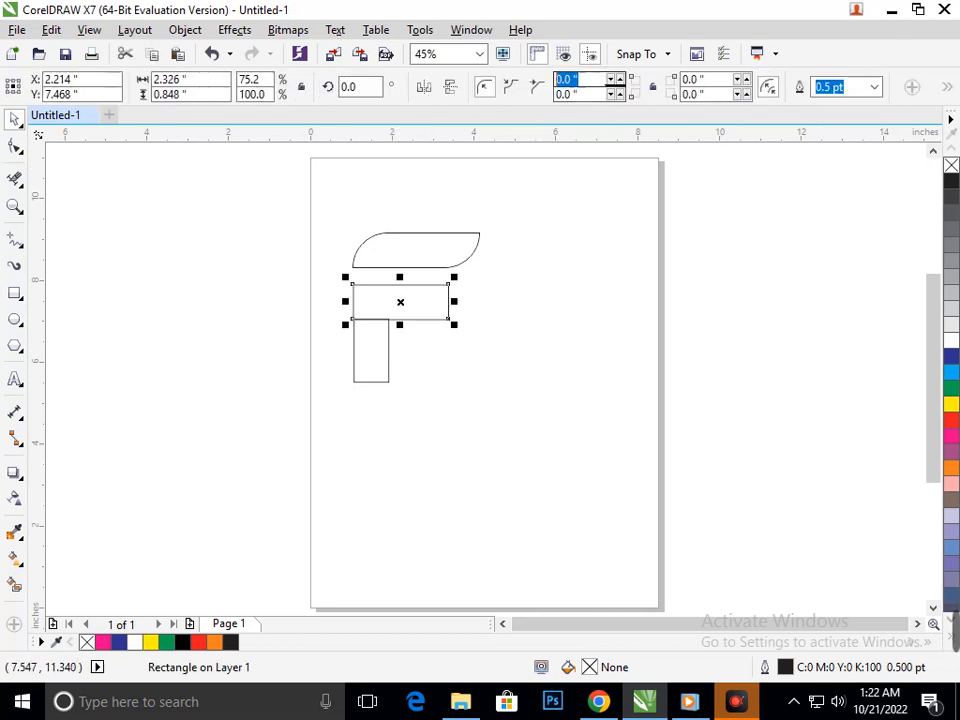
text(30)
key(Return)
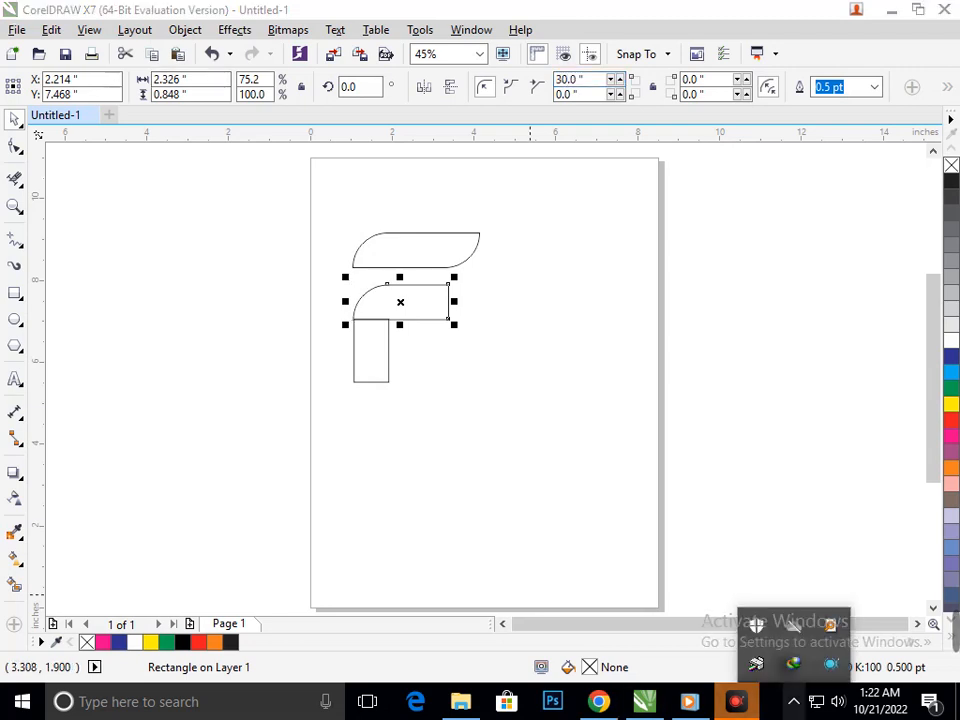
click(628, 515)
click(412, 303)
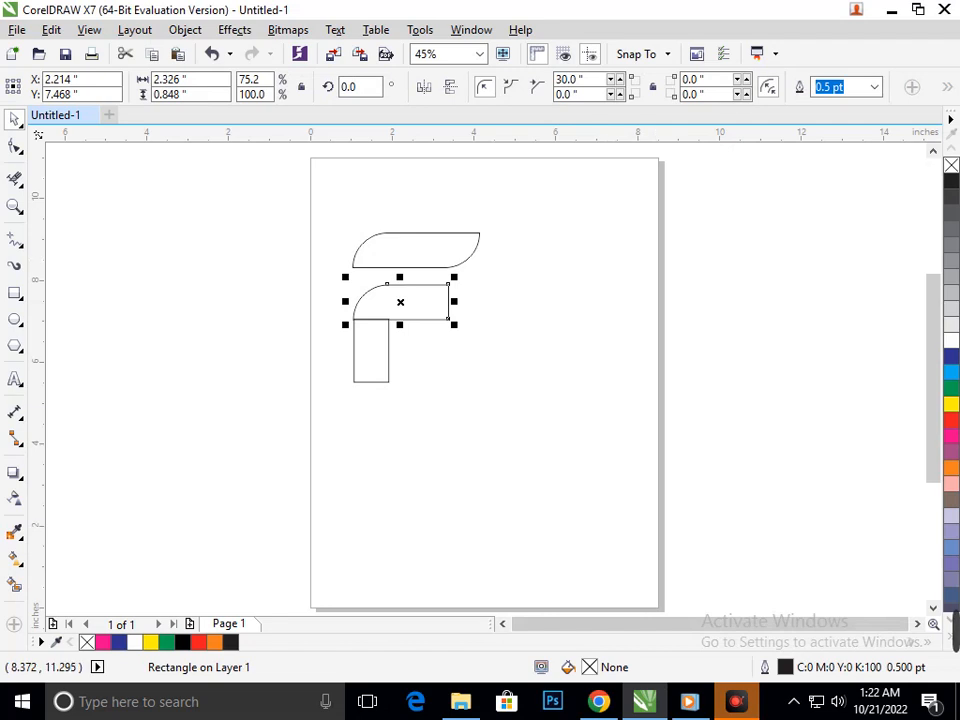
drag(718, 95, 539, 93)
text(30)
key(Return)
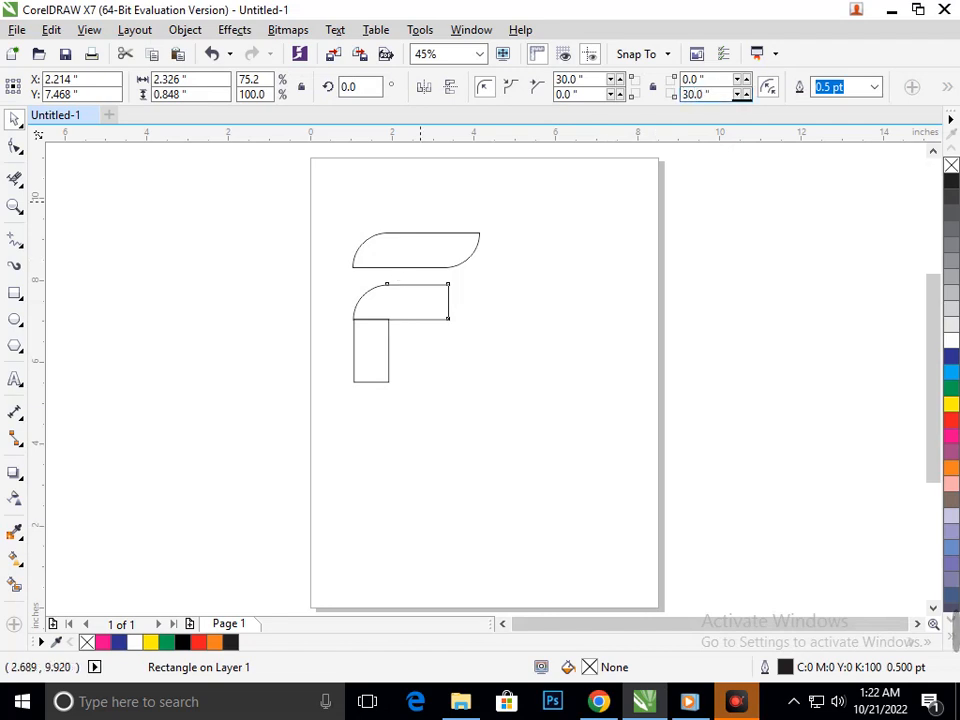
Step: Round the upper-left and lower-right corners of the vertical rectangle with a radius of 30 inches
click(375, 352)
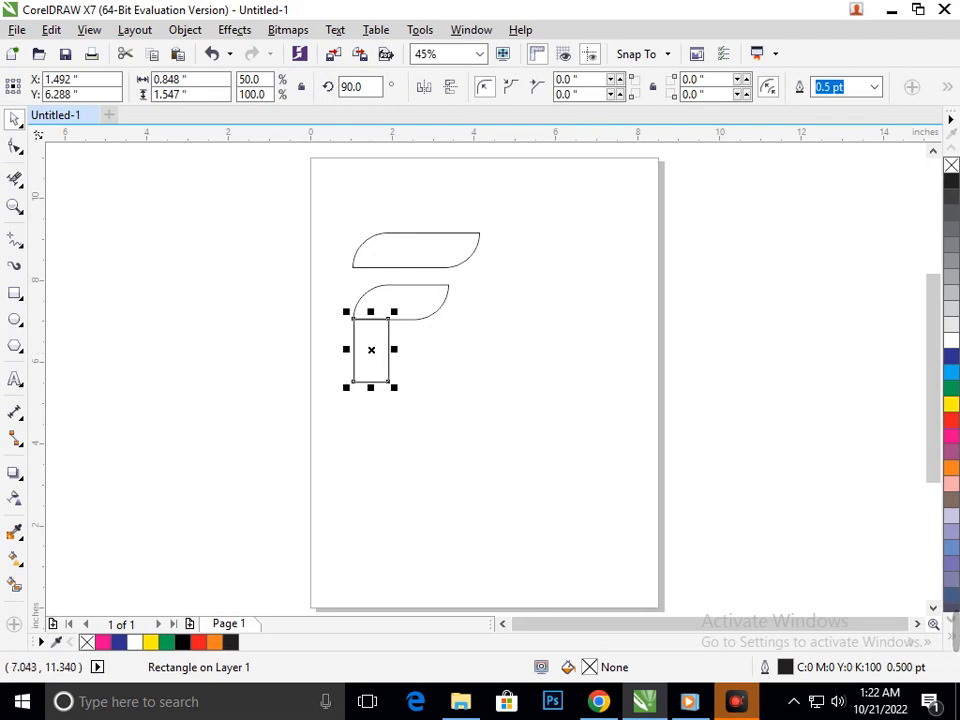
double_click(568, 80)
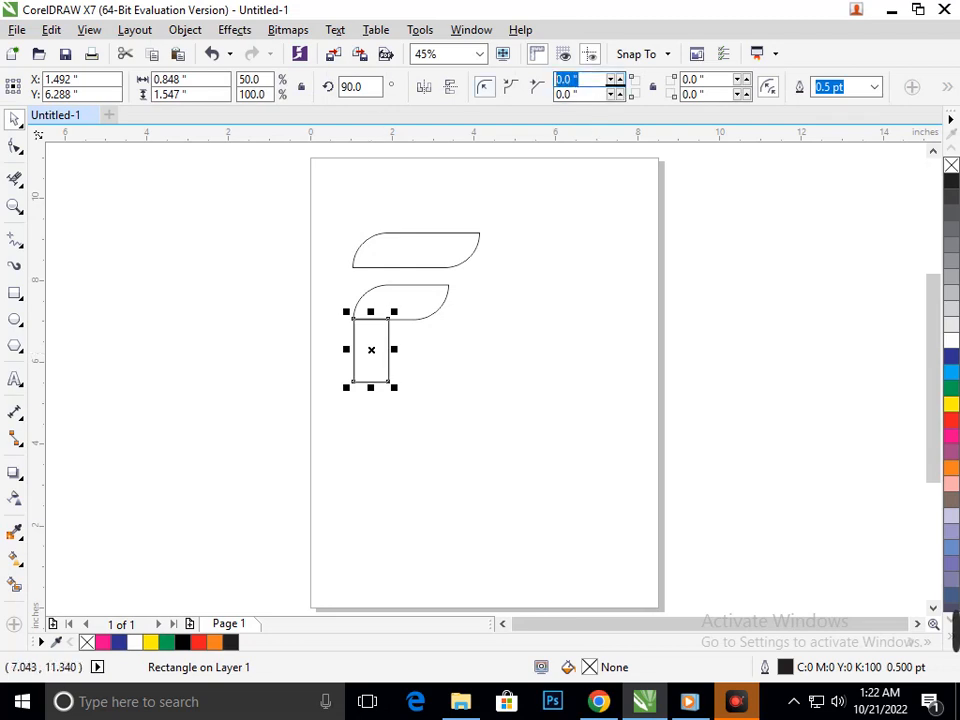
text(30)
key(Return)
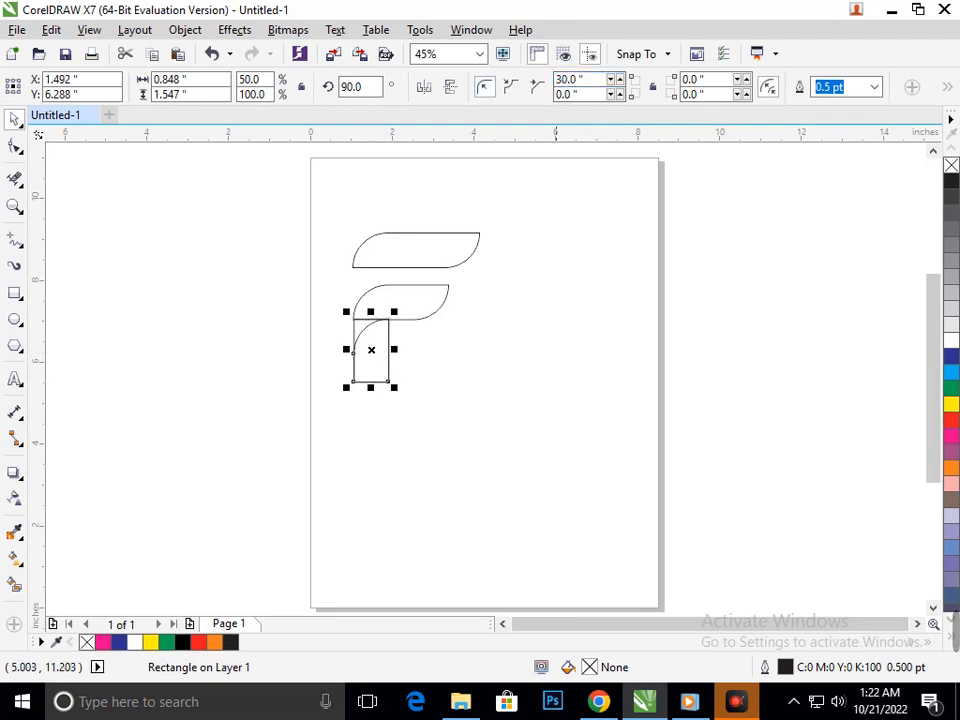
double_click(693, 80)
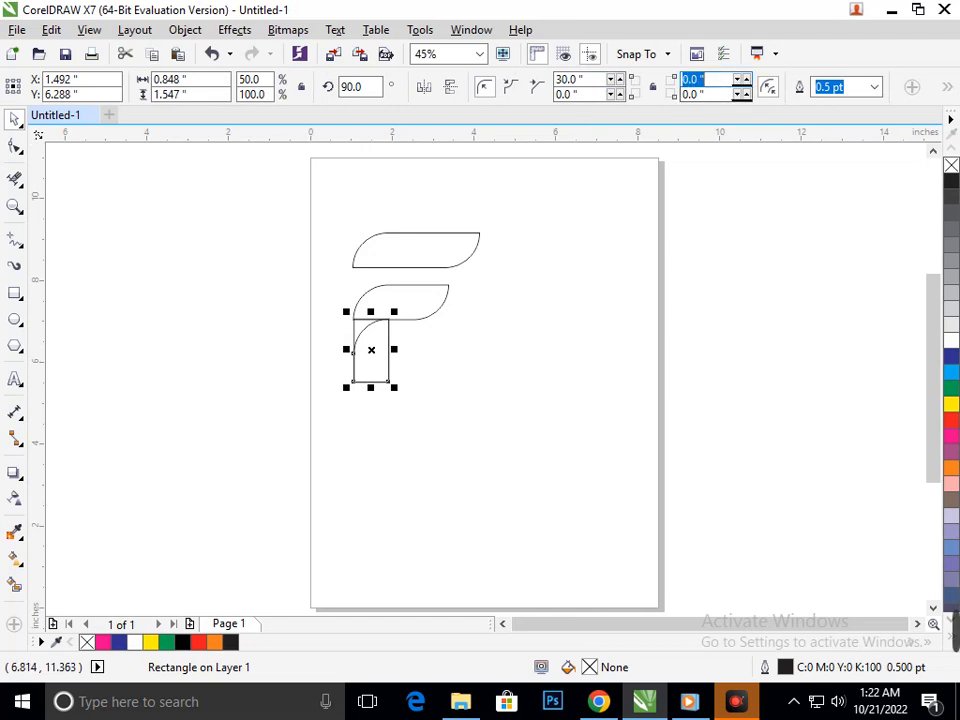
double_click(693, 95)
text(30)
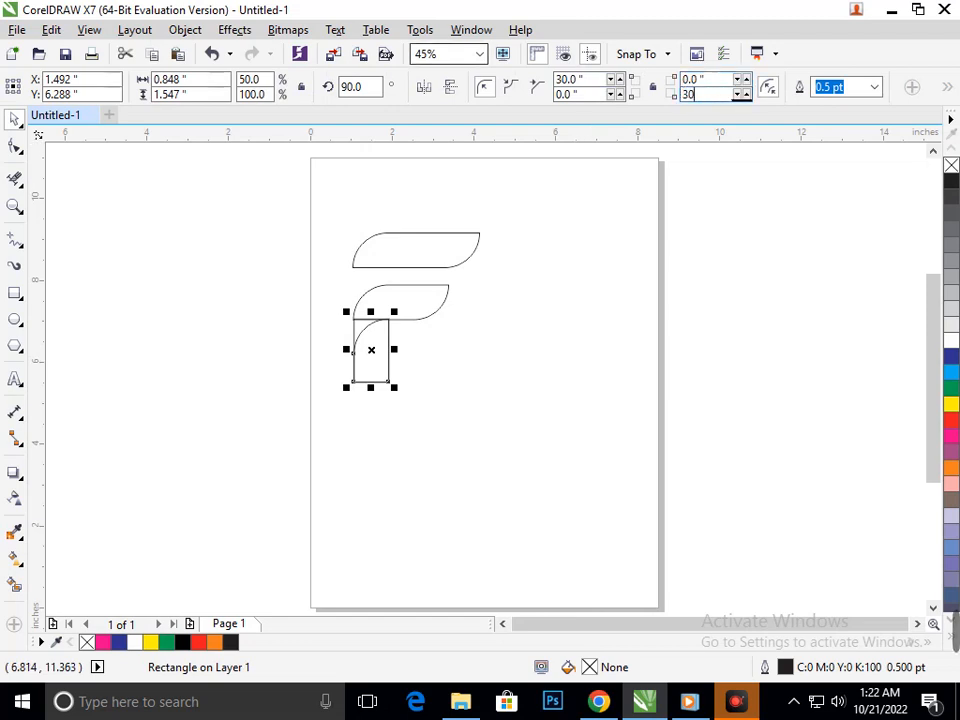
key(Return)
click(299, 478)
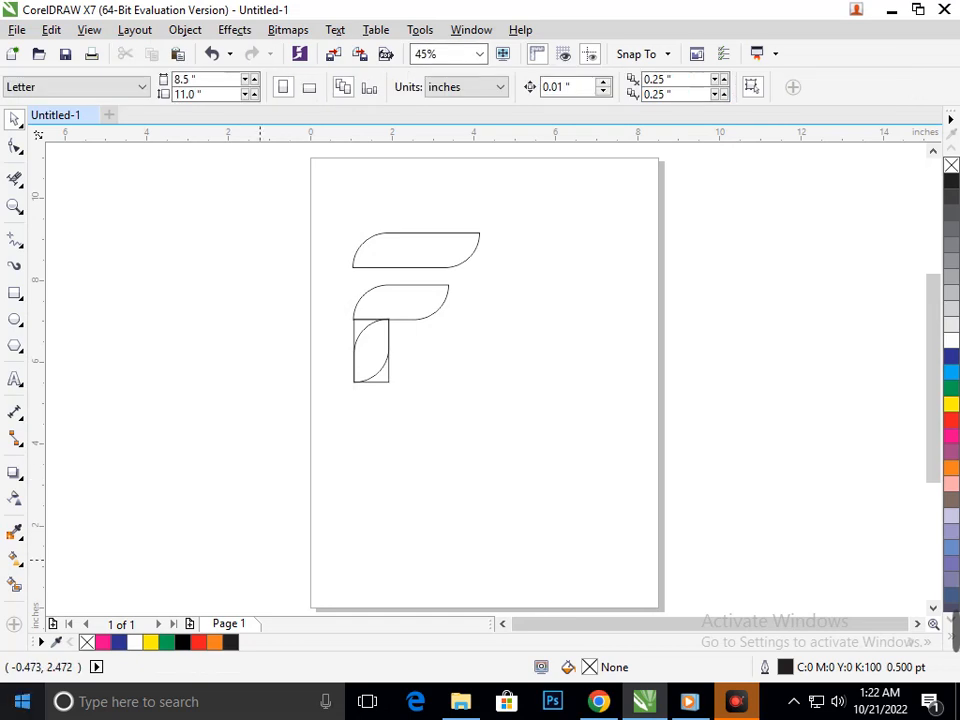
Step: Delete the leftover straight outline segment outside the lower rounded corner of the vertical shape with Virtual Segment Delete
key(F2)
drag(327, 348, 485, 414)
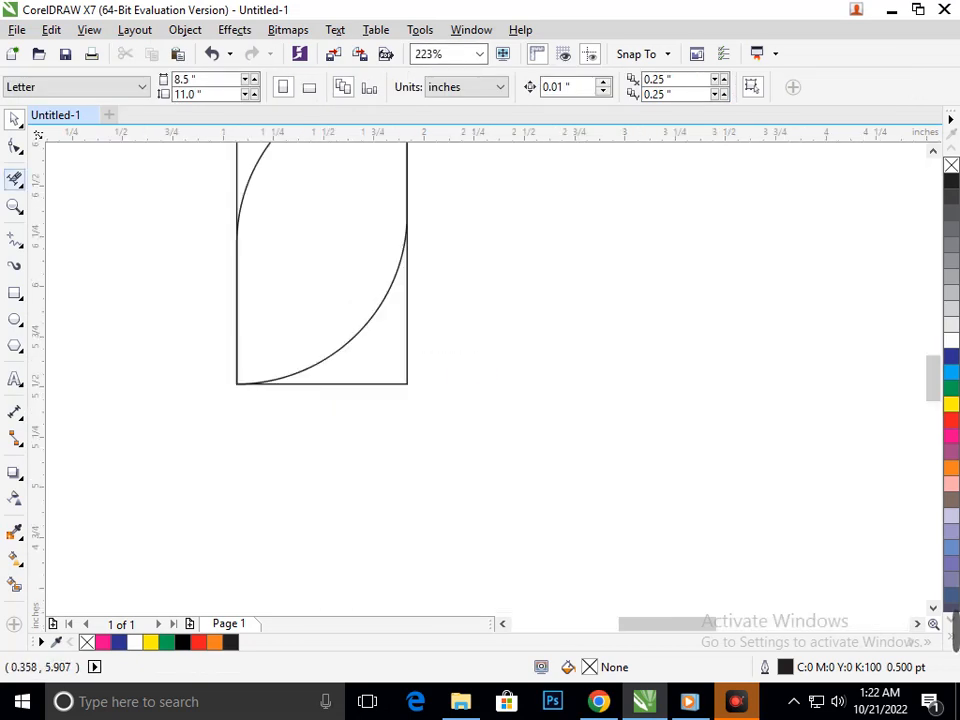
click(15, 179)
click(379, 384)
key(F3)
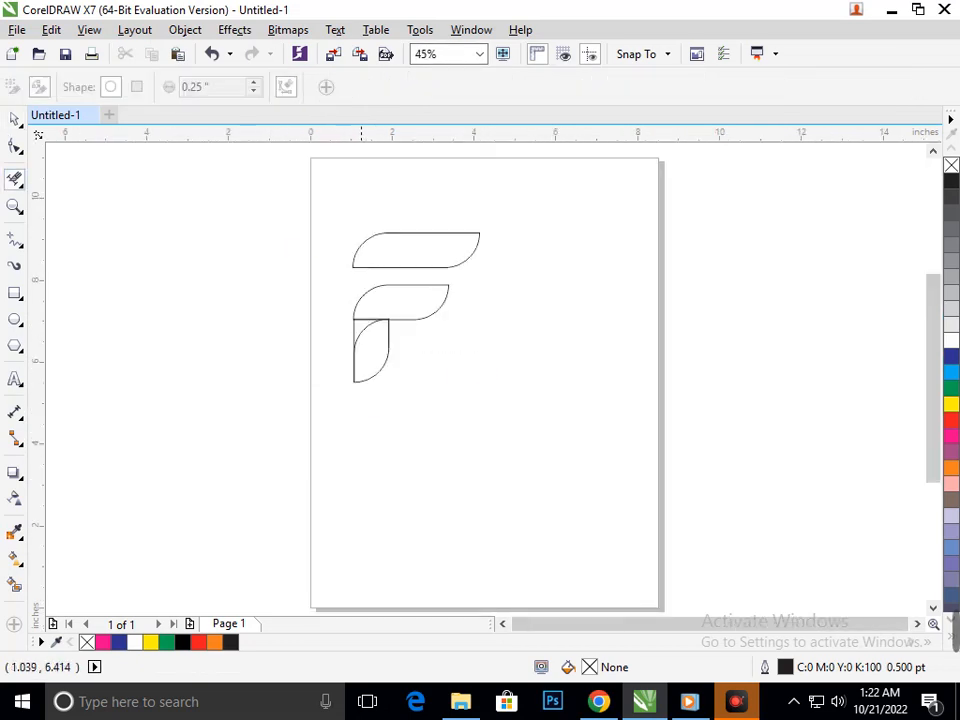
Step: Apply a linear black-to-white fountain fill running from left to right across the top shape
click(15, 119)
drag(302, 225, 615, 433)
click(533, 442)
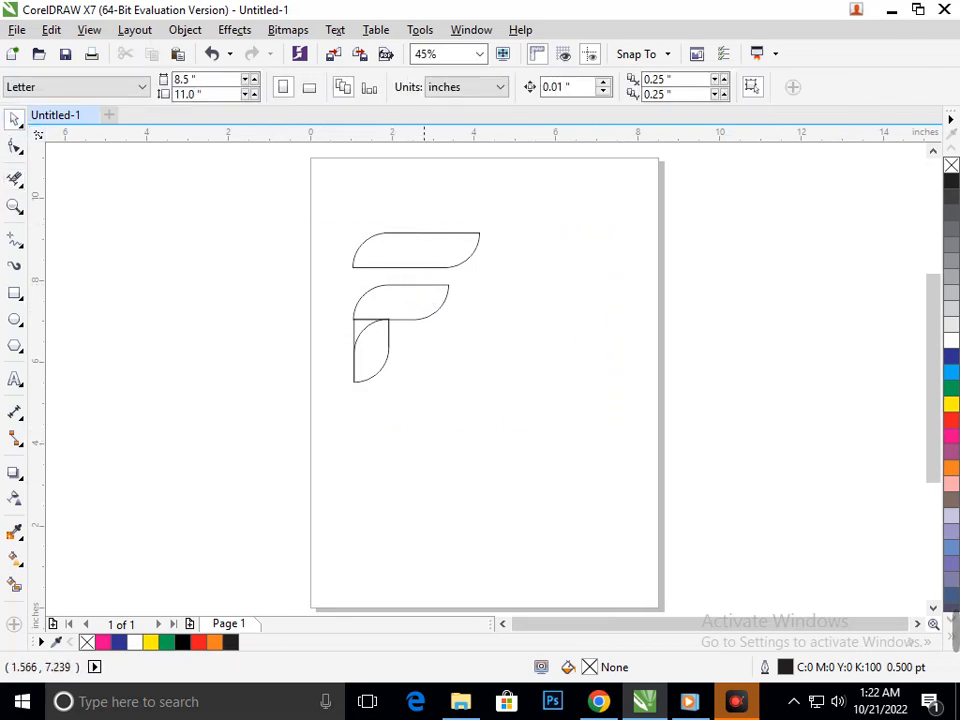
click(443, 266)
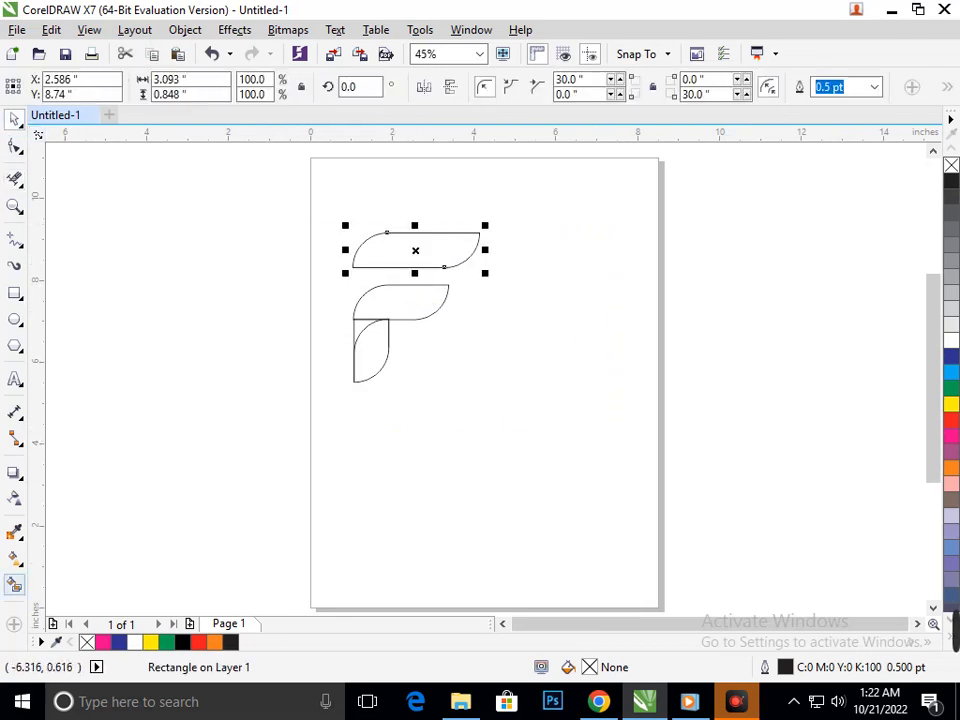
click(15, 558)
click(88, 557)
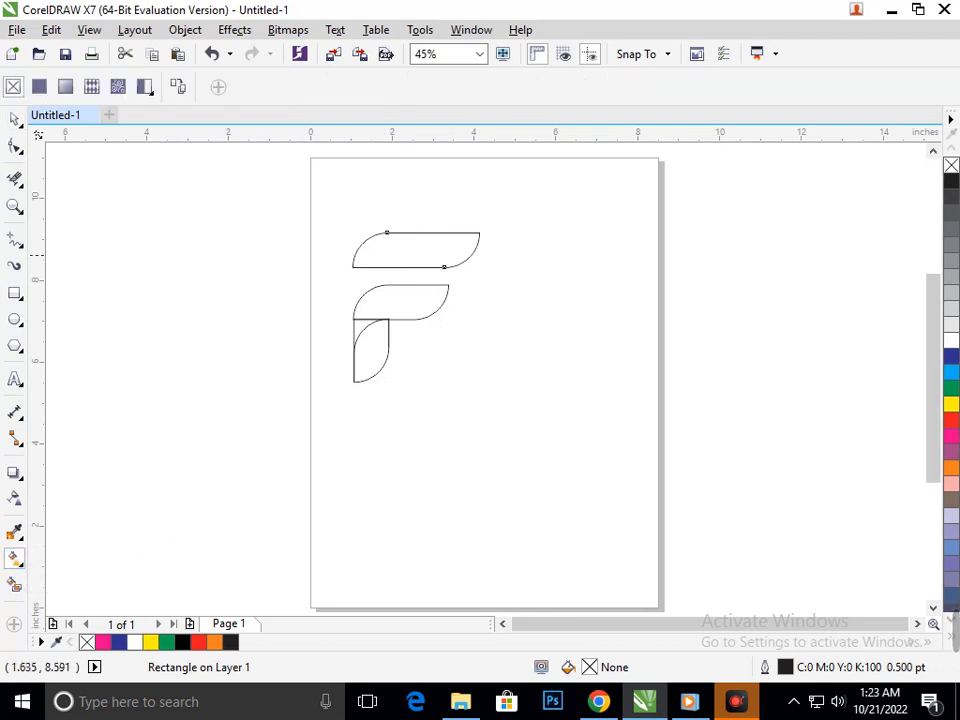
drag(354, 256, 480, 248)
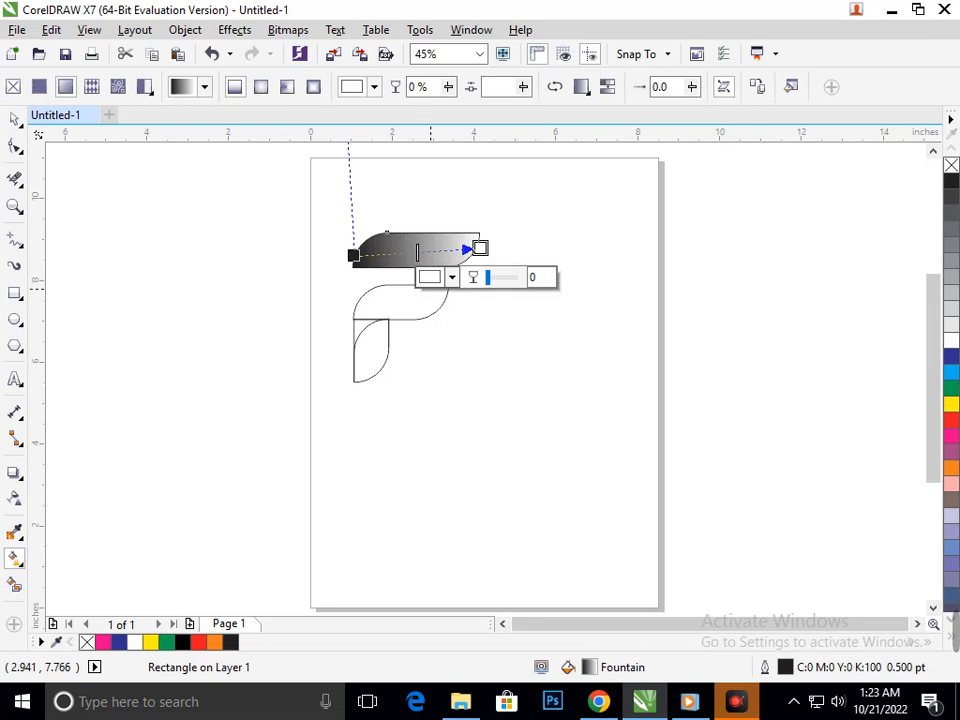
Step: Darken the start colour of the top shape's gradient to deep black and shift its midpoint to about 42%
click(353, 255)
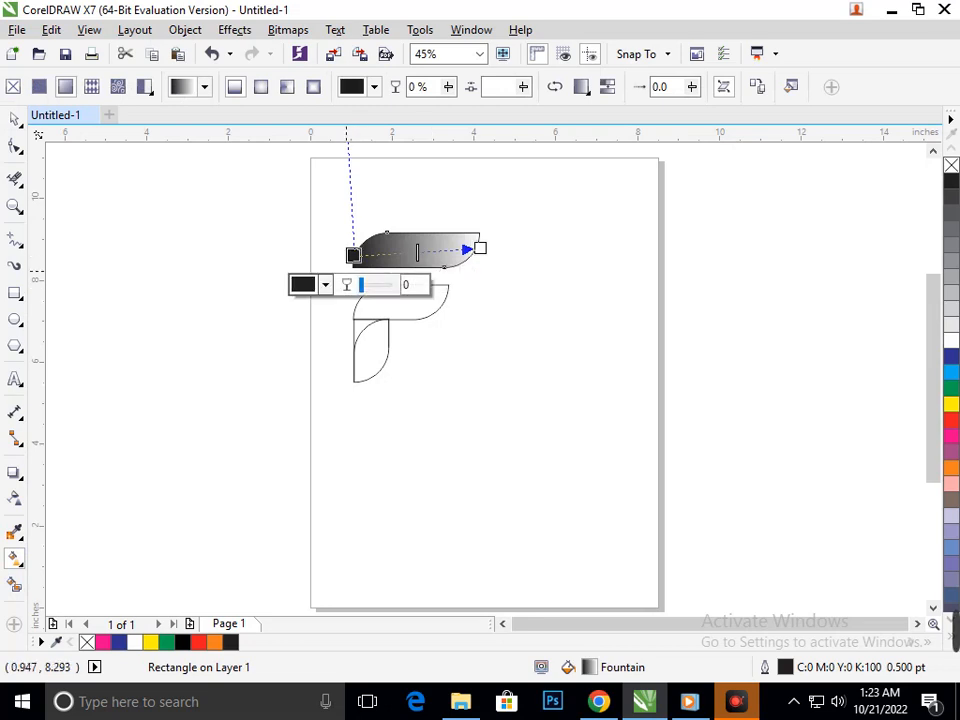
click(325, 285)
click(367, 392)
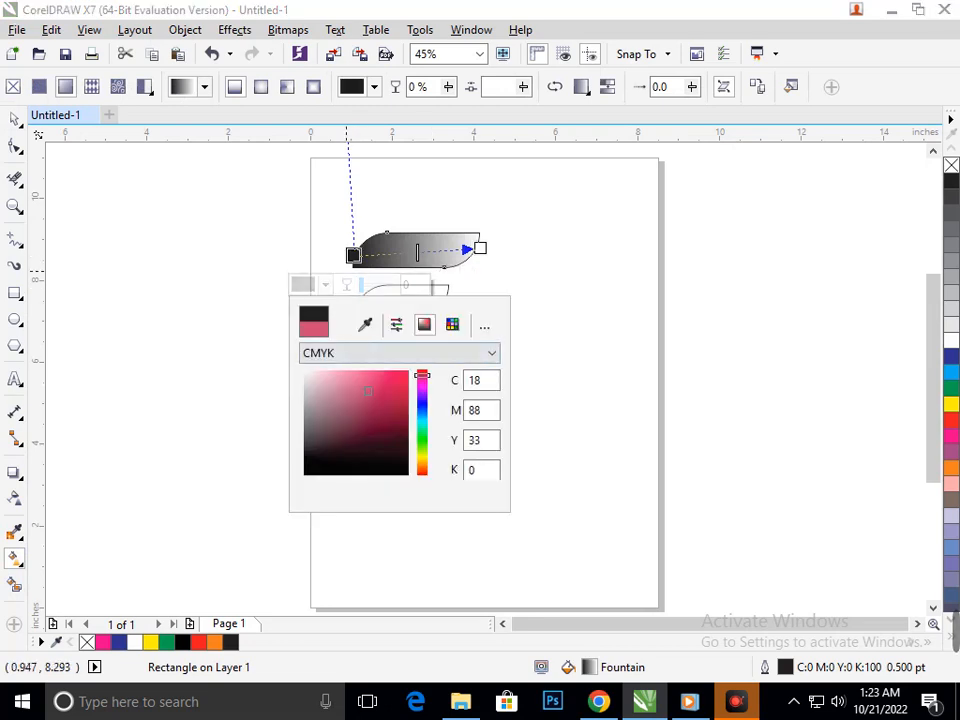
mouse_move(367, 392)
mouse_down()
mouse_move(370, 373)
mouse_move(304, 456)
mouse_up()
click(416, 254)
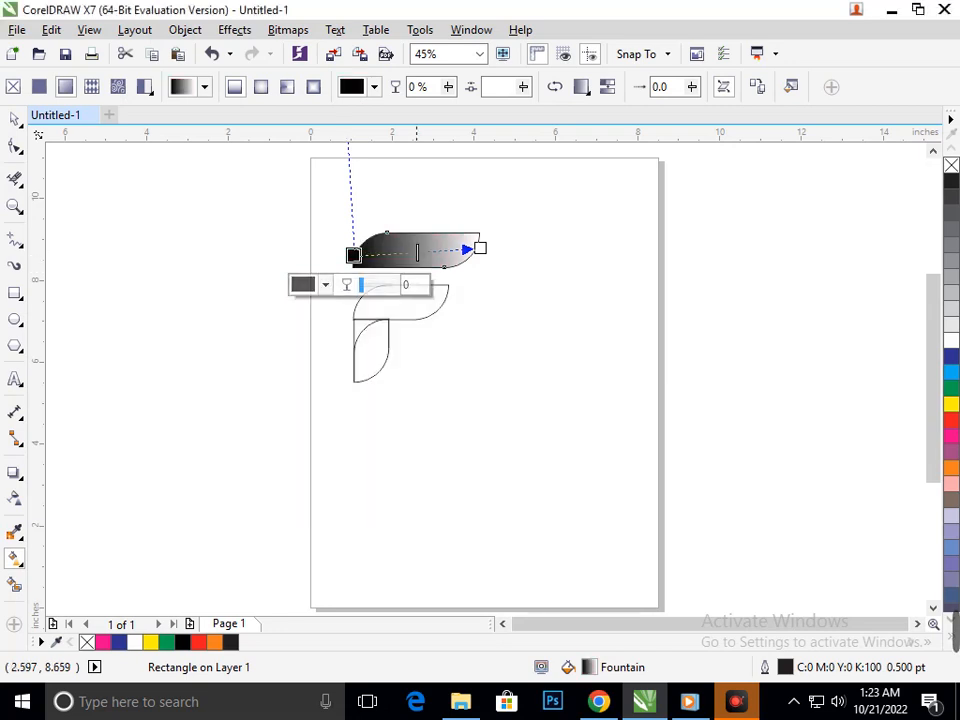
drag(407, 258, 416, 252)
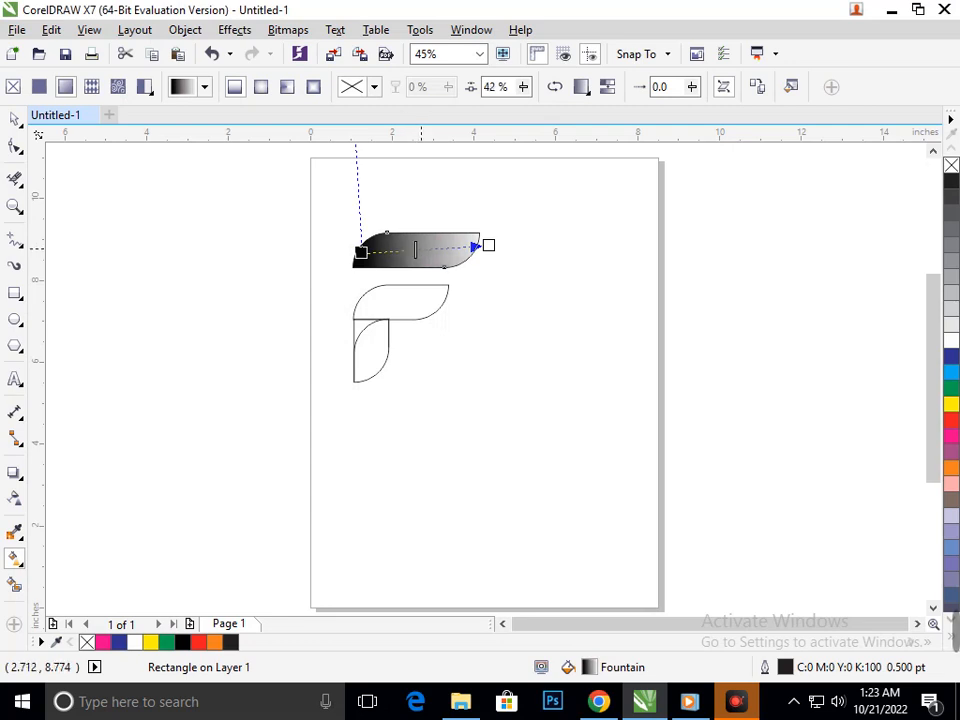
Step: Set the start colour of the top shape's gradient to dark grey, CMYK 71, 64, 63, 64
key(F11)
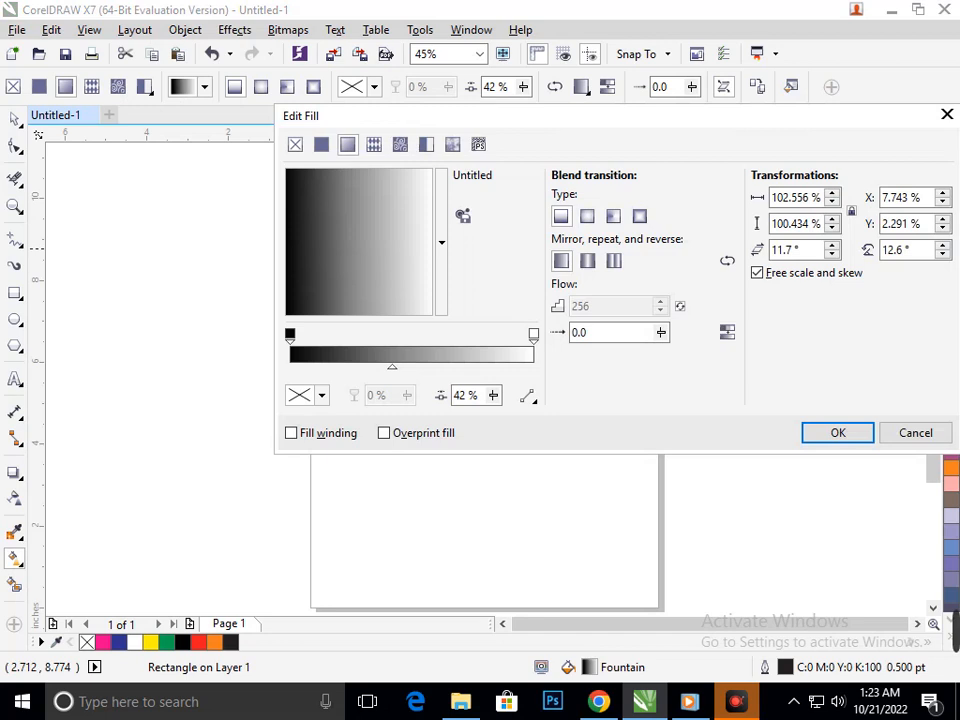
drag(451, 116, 673, 88)
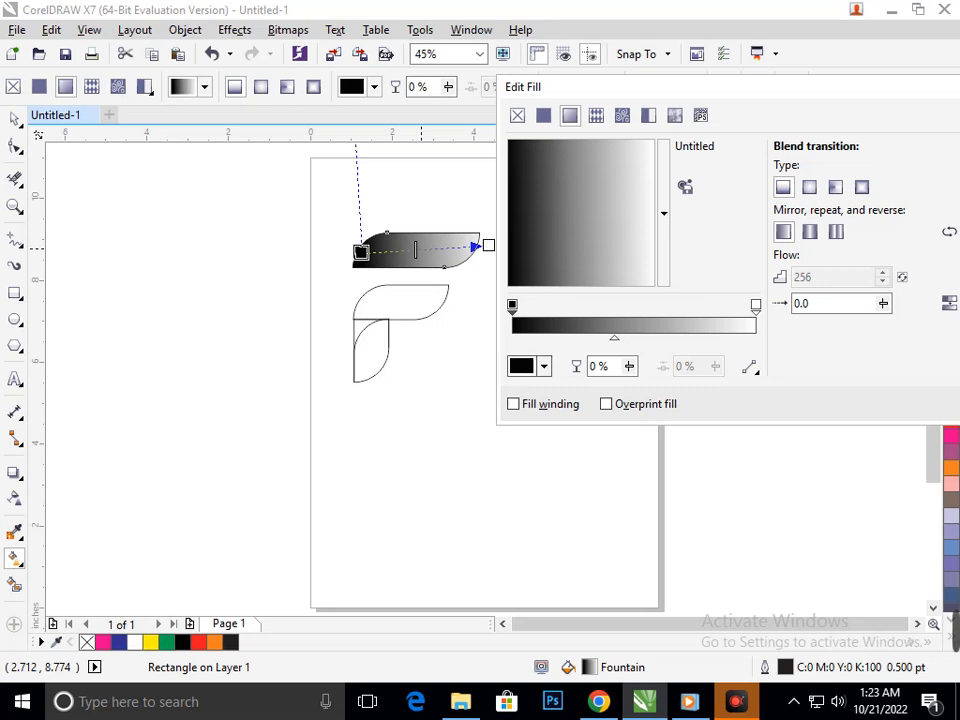
click(543, 367)
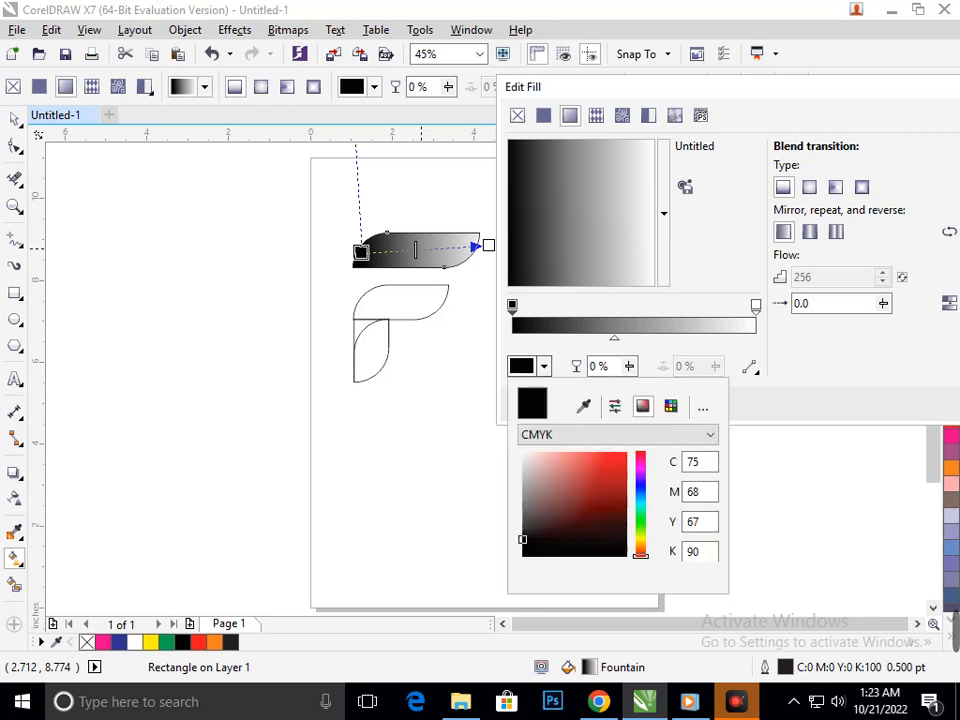
click(543, 367)
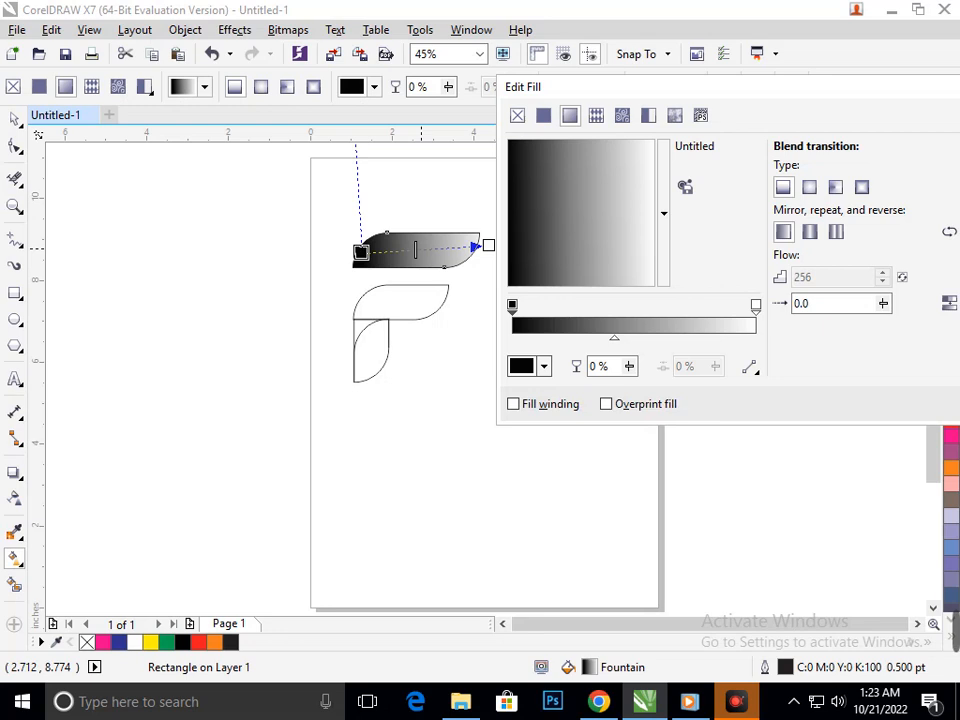
click(543, 367)
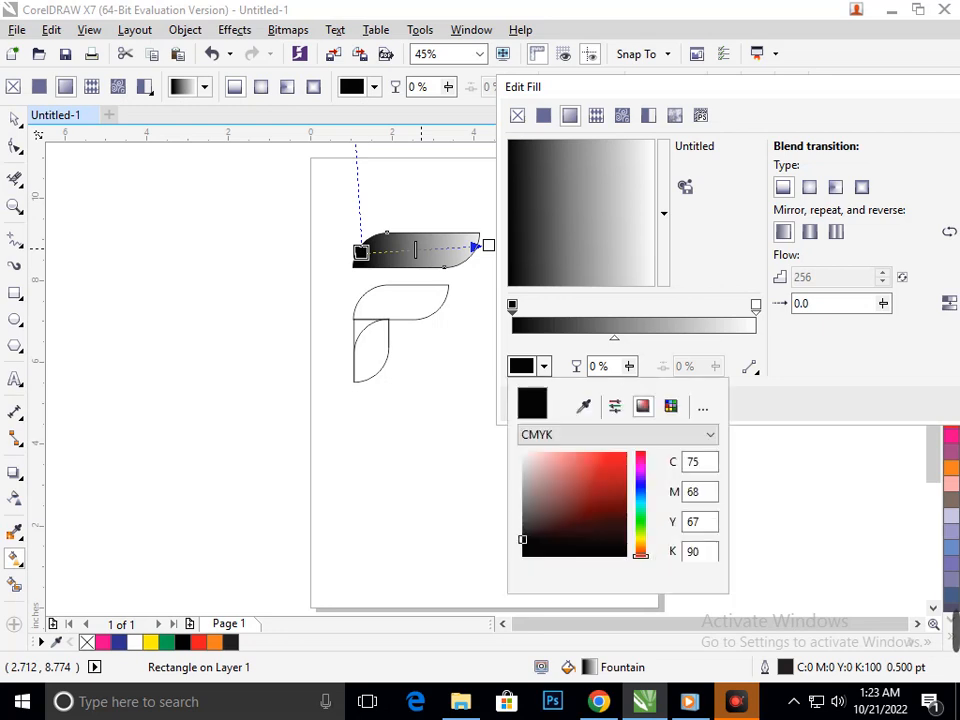
click(543, 367)
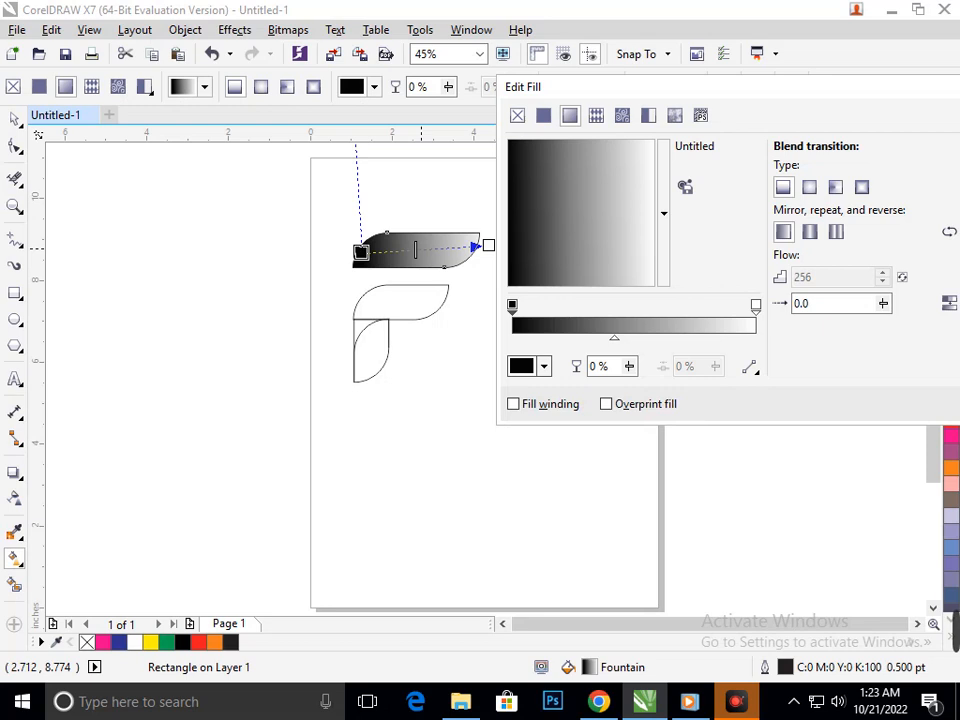
click(543, 367)
click(549, 453)
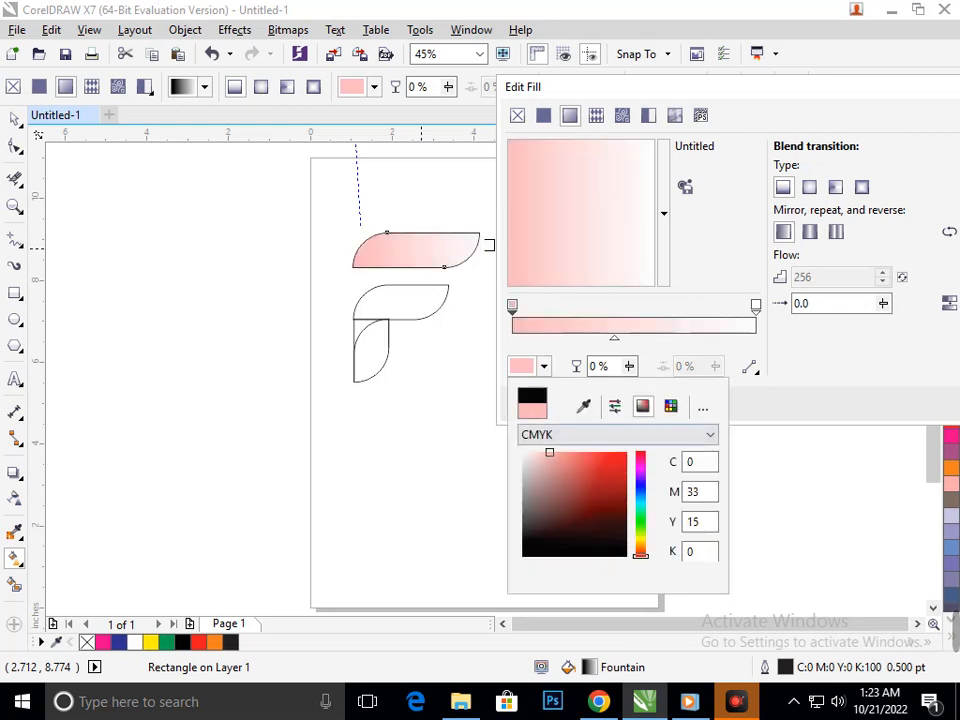
click(641, 516)
click(522, 549)
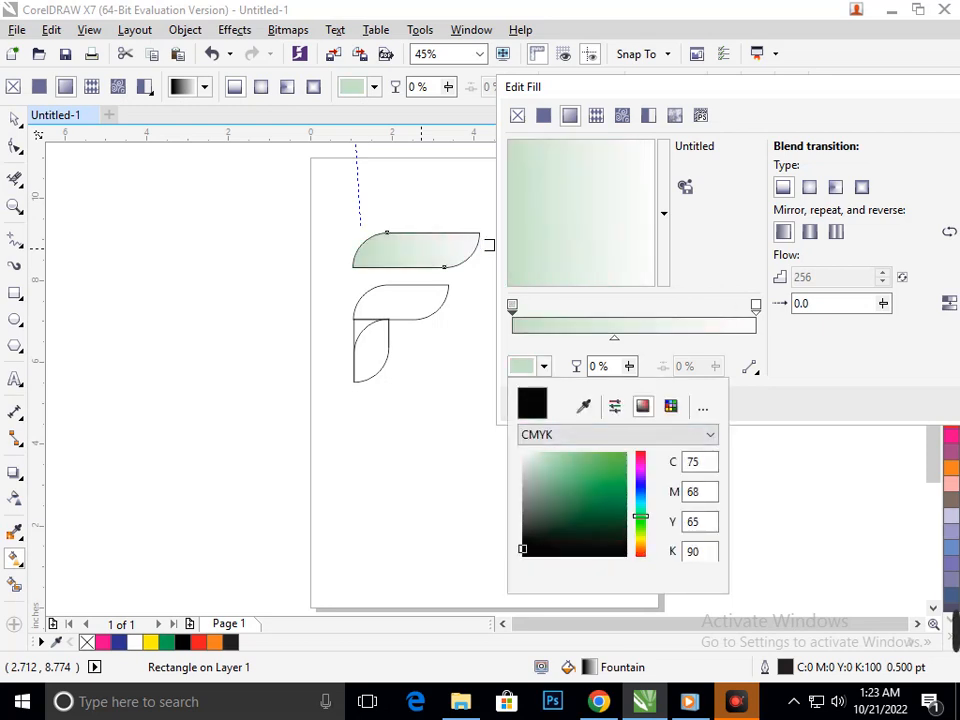
click(522, 531)
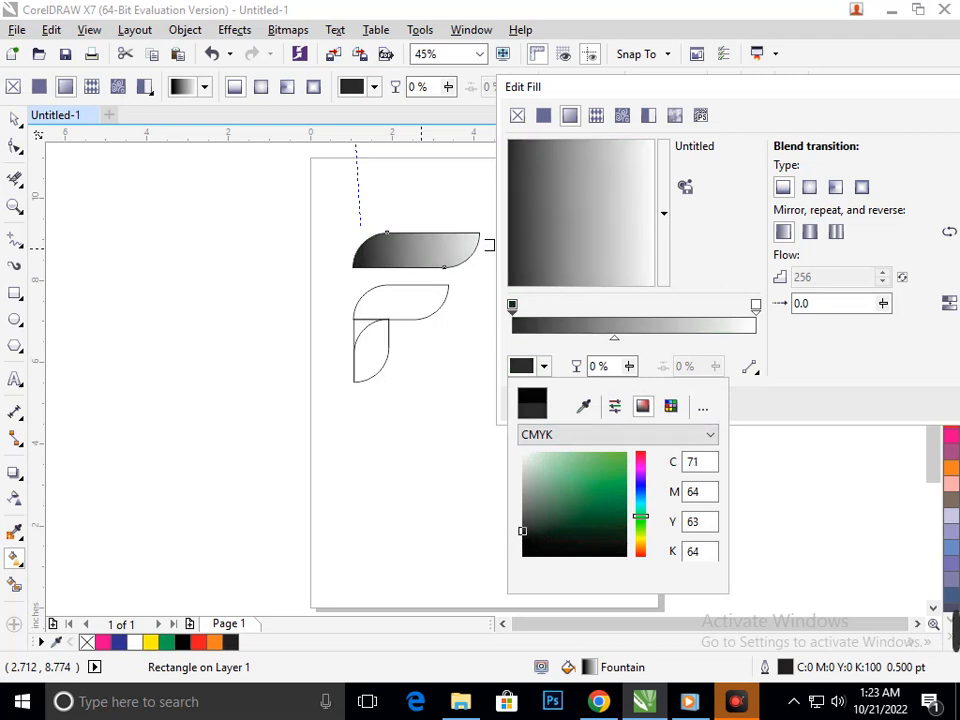
Step: Set the end colour of the top shape's gradient to light grey, CMYK 7, 4, 5, 0
click(756, 305)
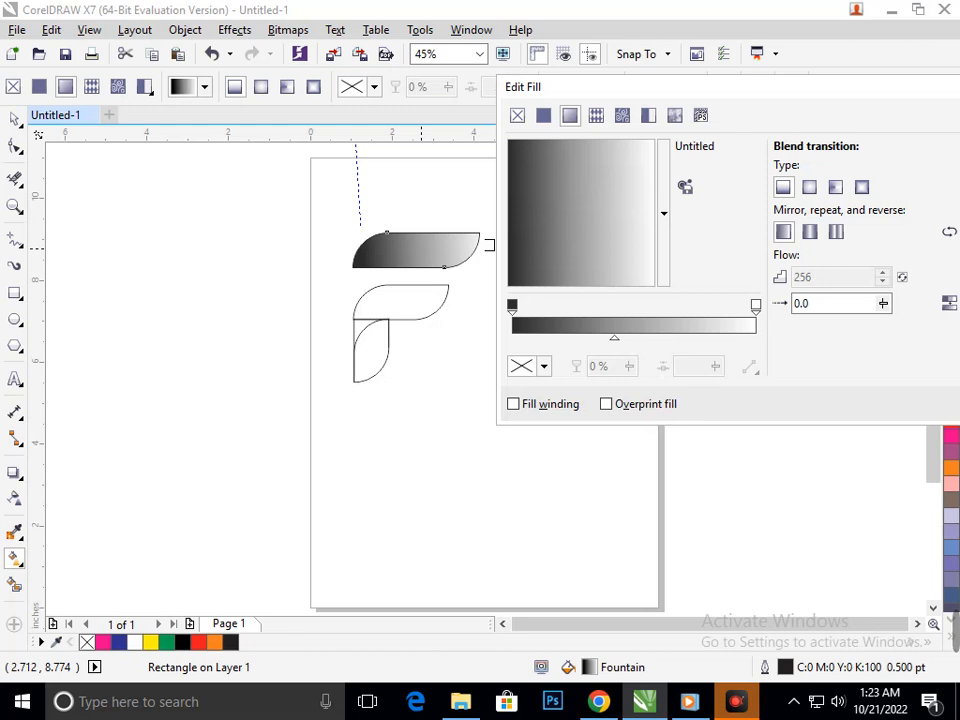
click(756, 305)
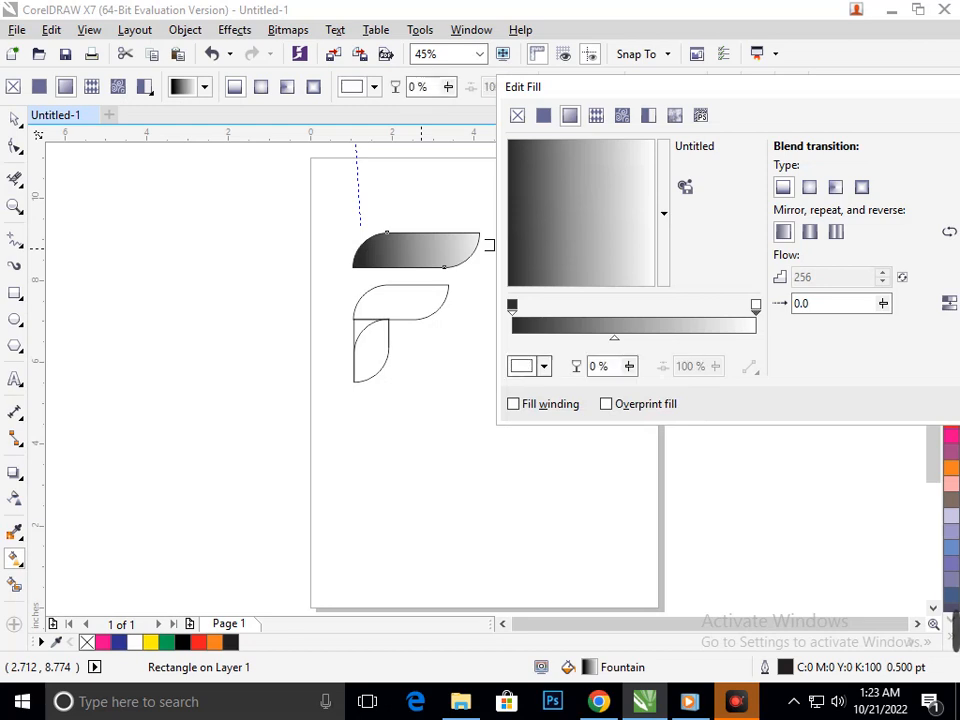
click(544, 366)
mouse_move(525, 456)
mouse_down()
mouse_move(528, 505)
mouse_move(522, 461)
mouse_up()
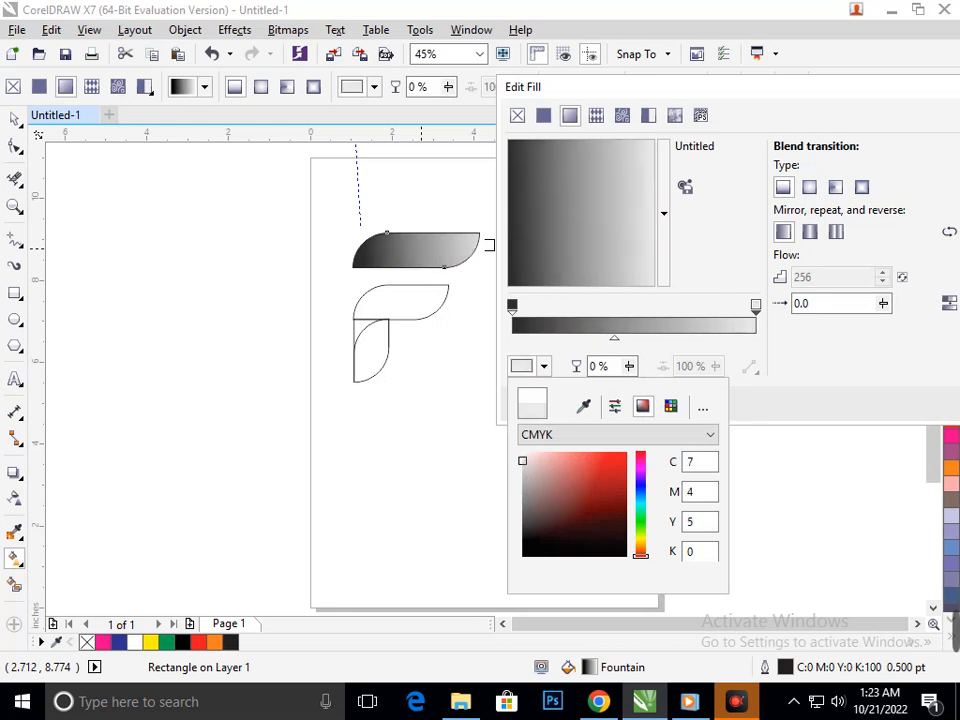
Step: Lighten the start colour of the top shape's gradient to medium grey, CMYK 62, 52, 52, 23
click(512, 306)
click(512, 306)
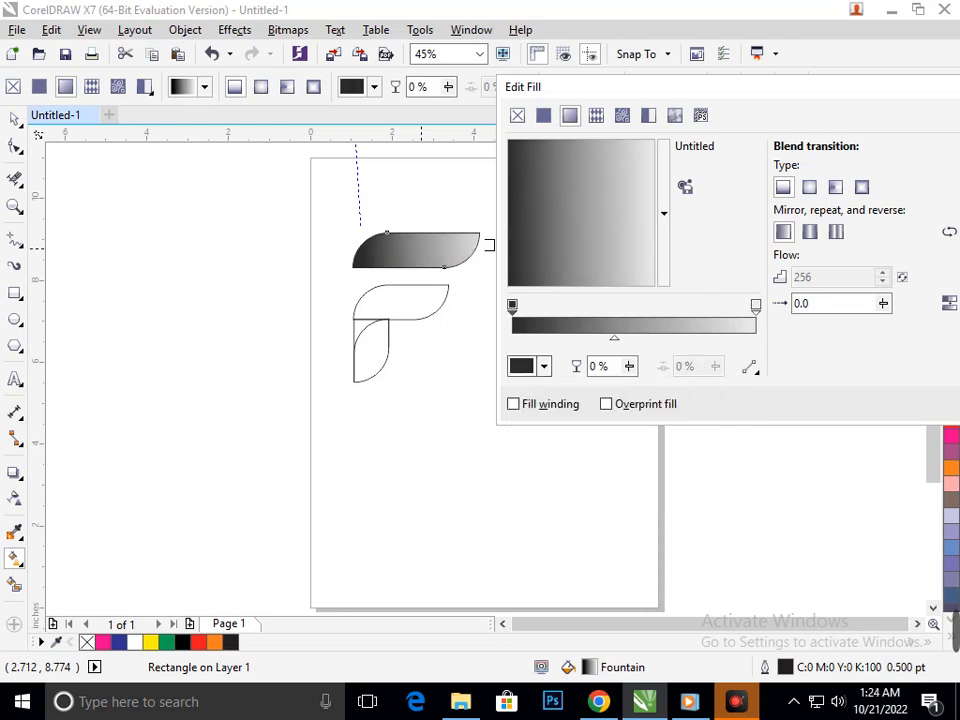
click(544, 366)
mouse_move(524, 530)
mouse_down()
mouse_move(521, 470)
mouse_move(524, 513)
mouse_up()
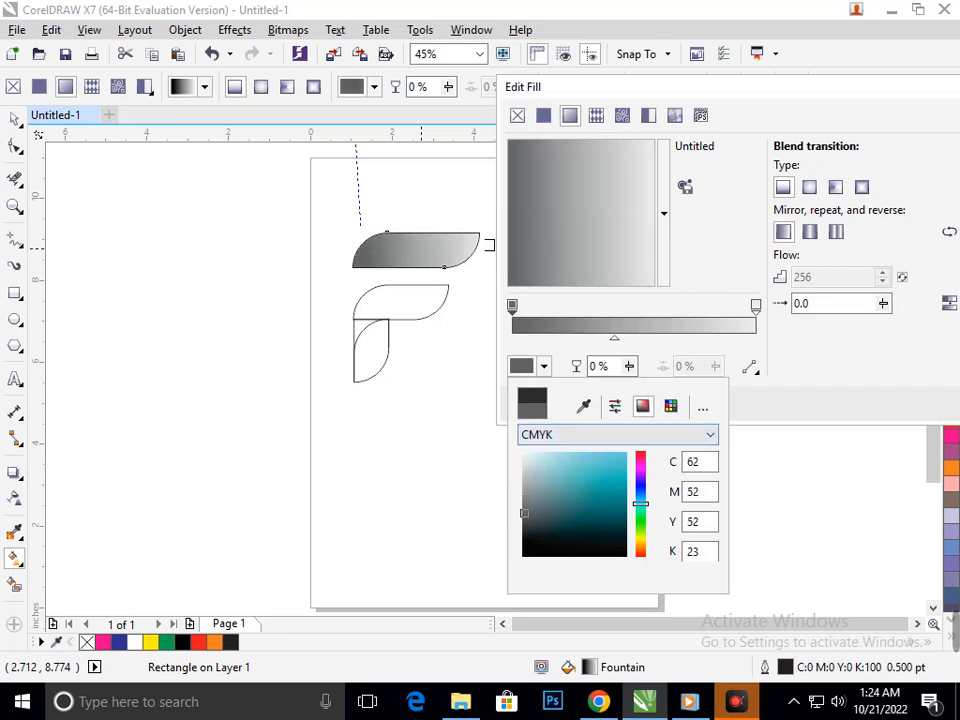
Step: Add a colour stop halfway along the top shape's gradient, make it green, and apply the fill, undoing any stray fill change
click(756, 306)
double_click(634, 325)
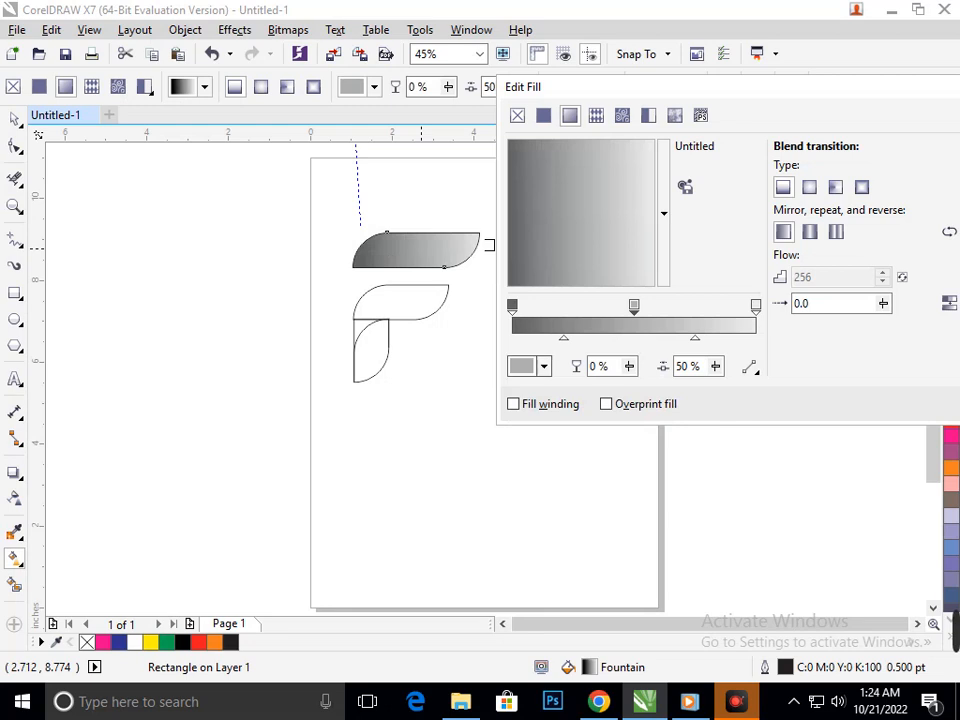
click(543, 366)
drag(523, 482, 627, 453)
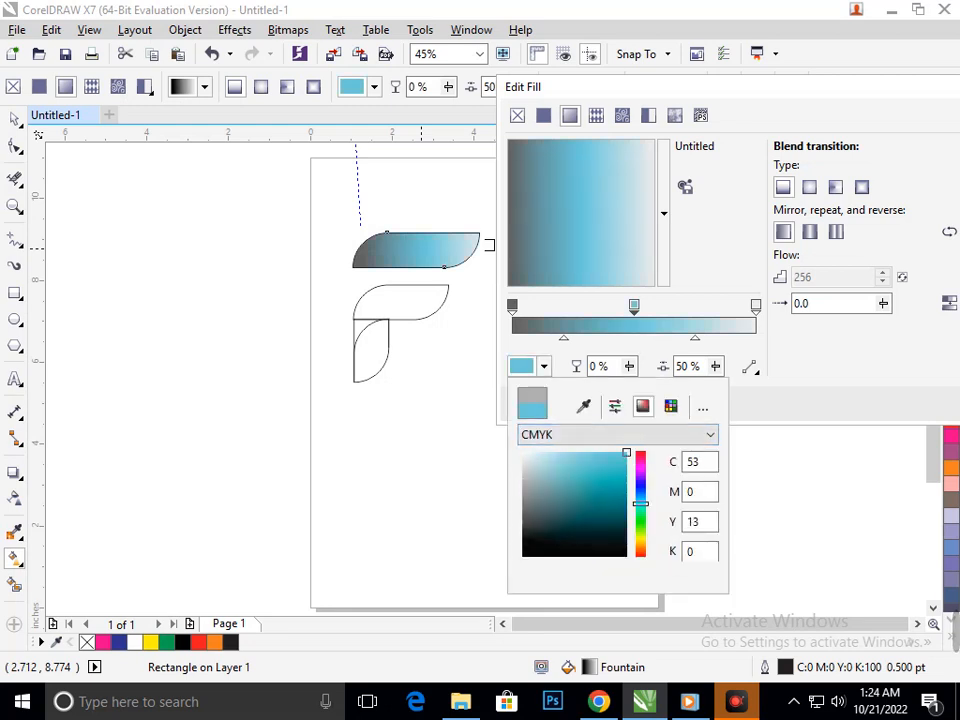
drag(640, 503, 640, 550)
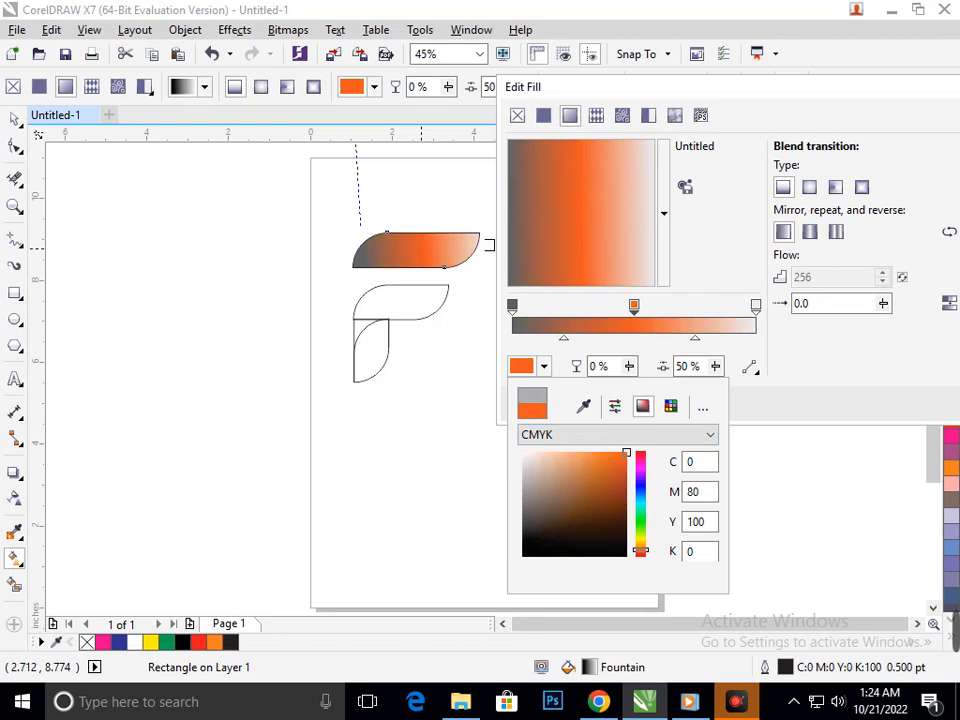
mouse_move(640, 550)
mouse_down()
mouse_move(640, 491)
mouse_move(640, 519)
mouse_up()
key(Escape)
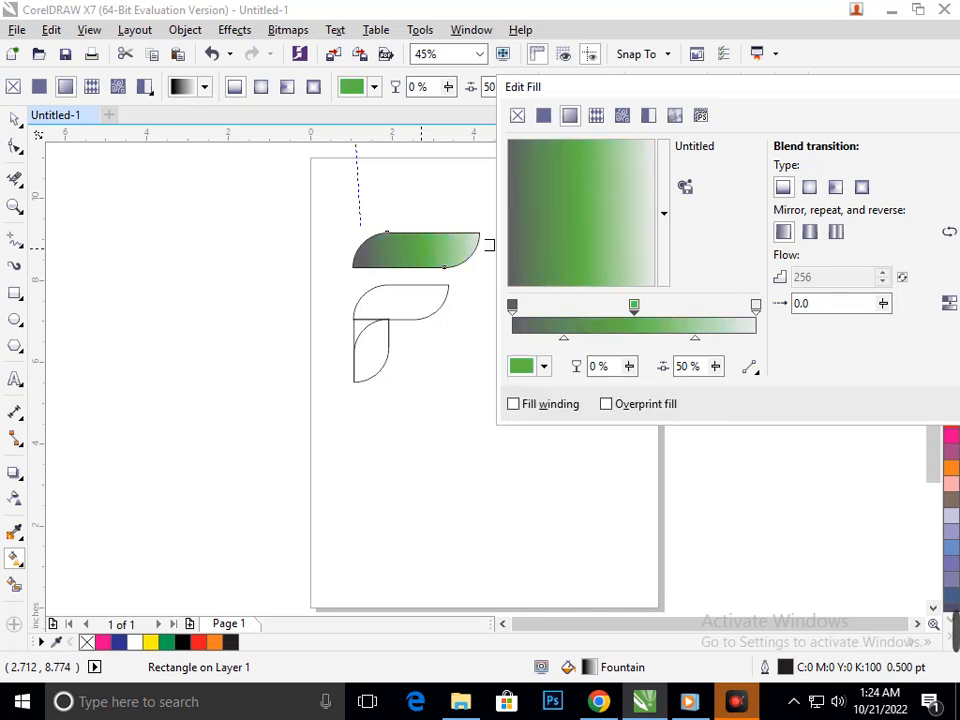
drag(700, 87, 533, 78)
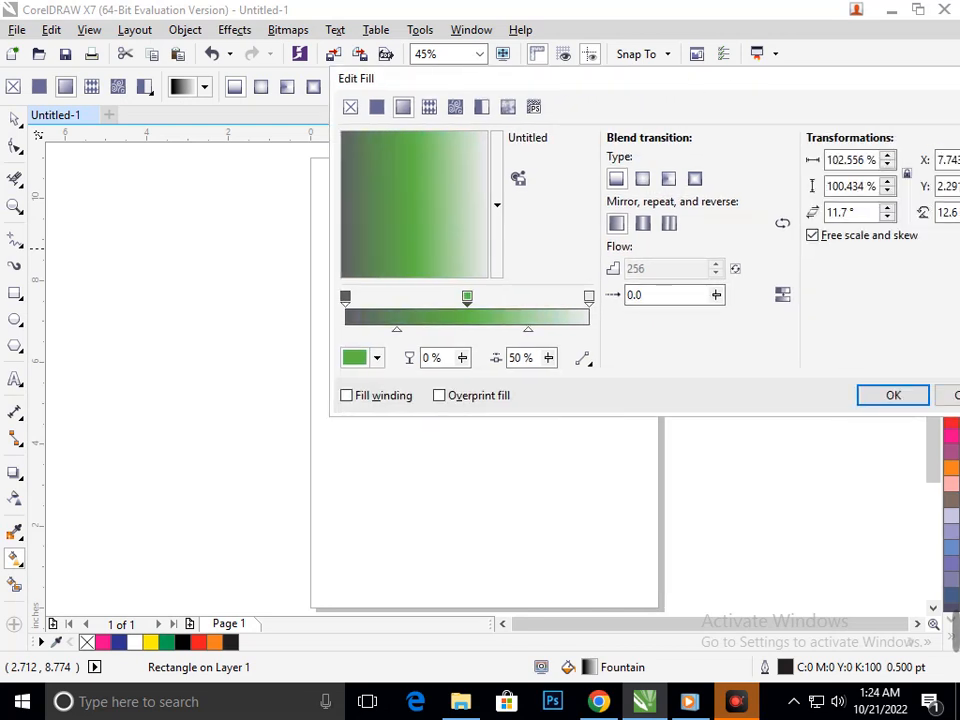
click(893, 395)
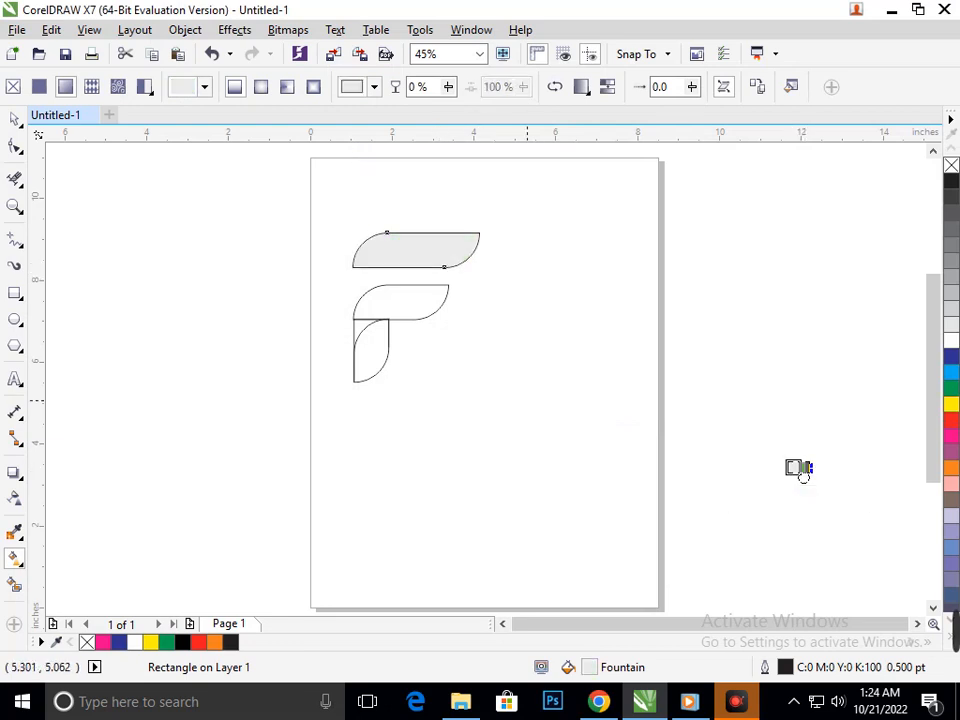
key(ctrl+z)
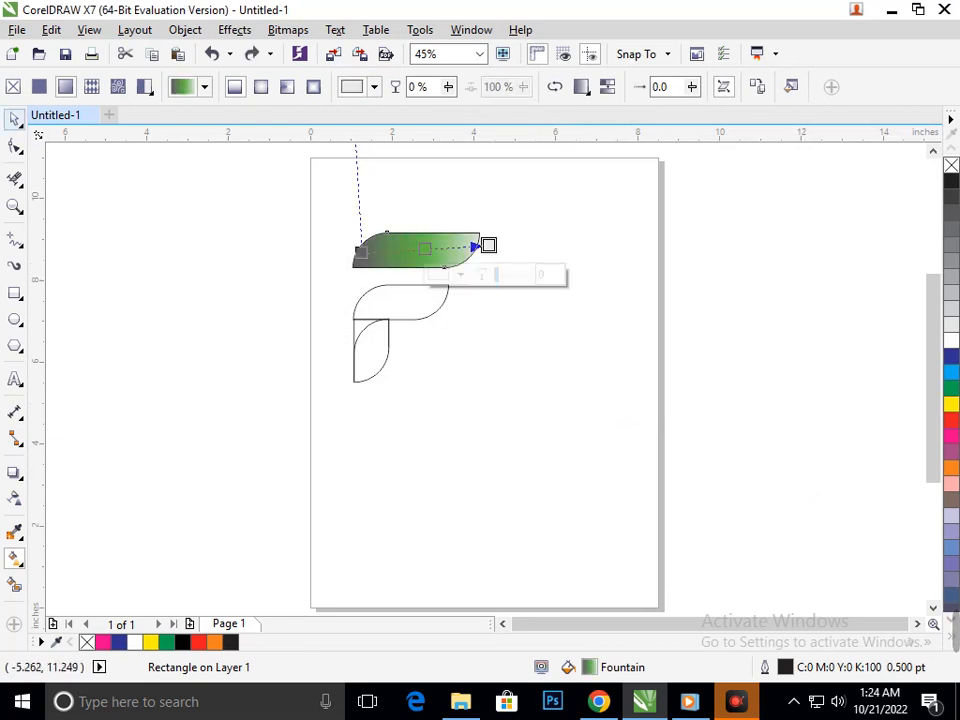
Step: Copy only the fill property from the top shape onto the middle horizontal shape
click(14, 119)
click(268, 369)
click(419, 290)
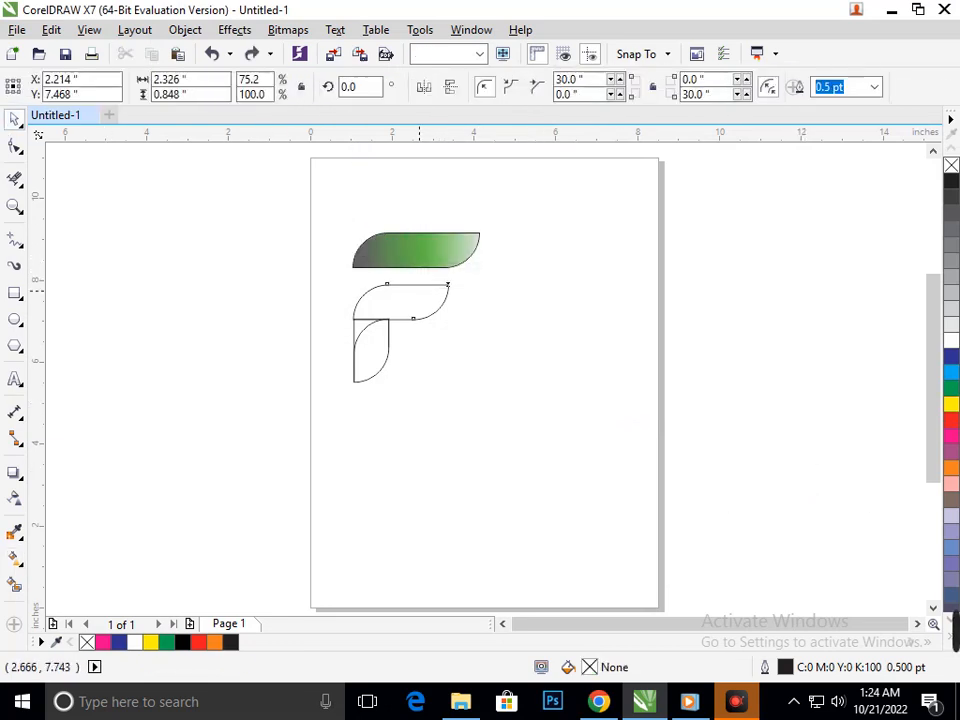
click(51, 30)
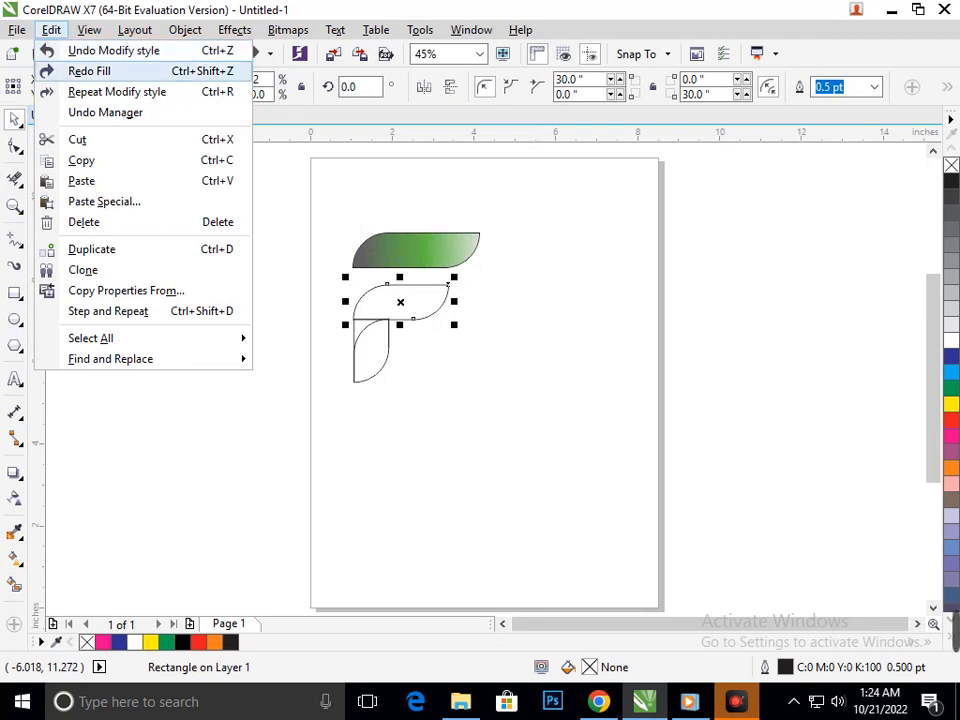
click(126, 291)
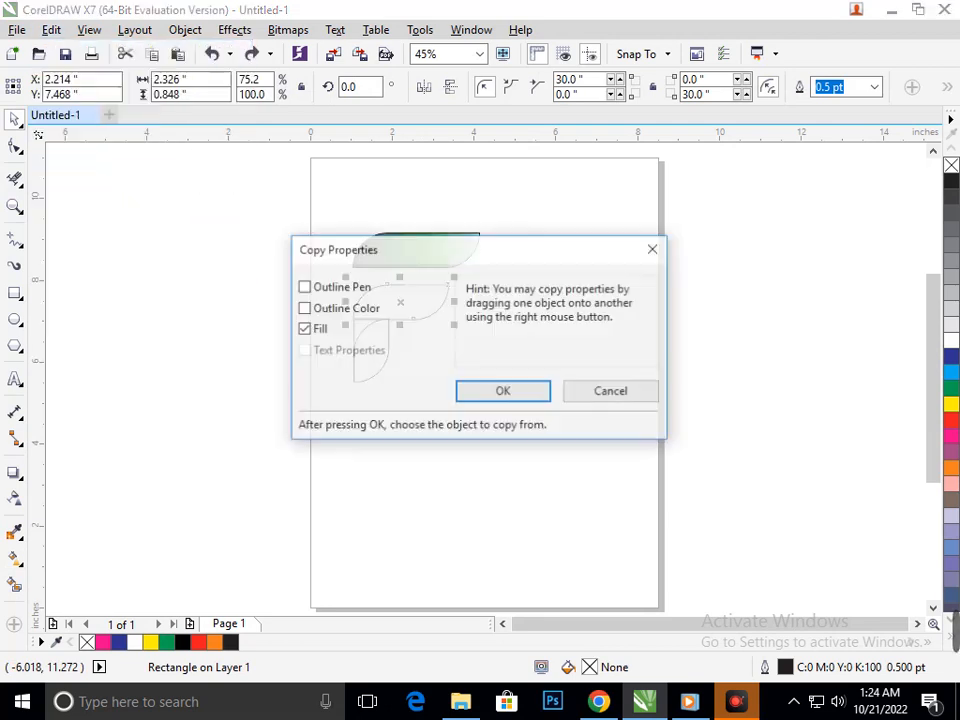
click(506, 390)
click(415, 250)
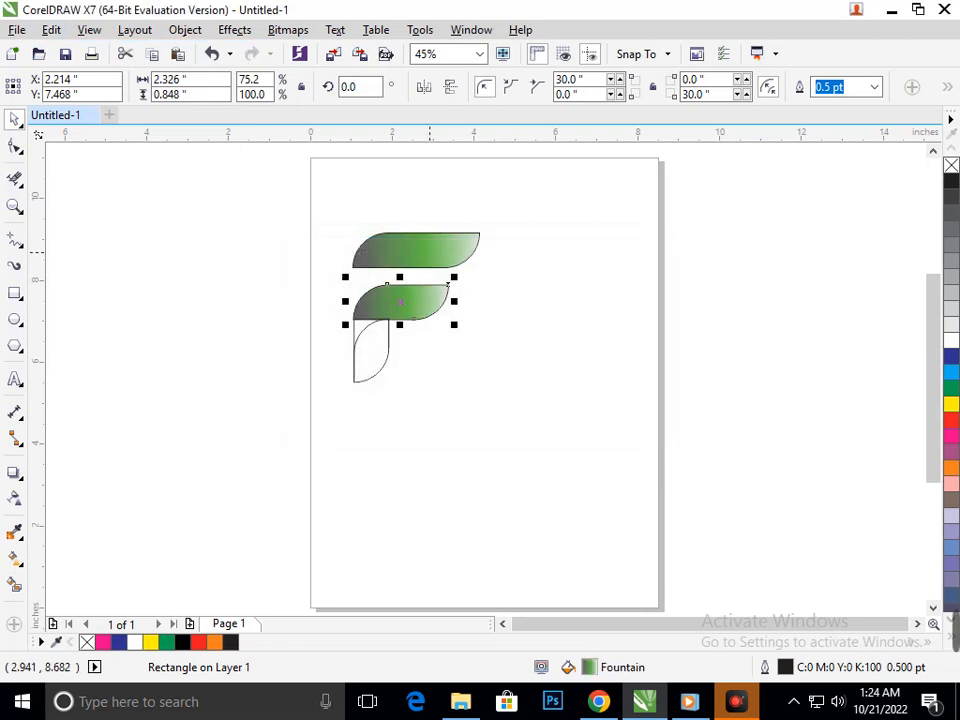
Step: Copy the top shape's gradient fill onto the vertical rounded rectangle below the middle bar
key(Escape)
click(389, 349)
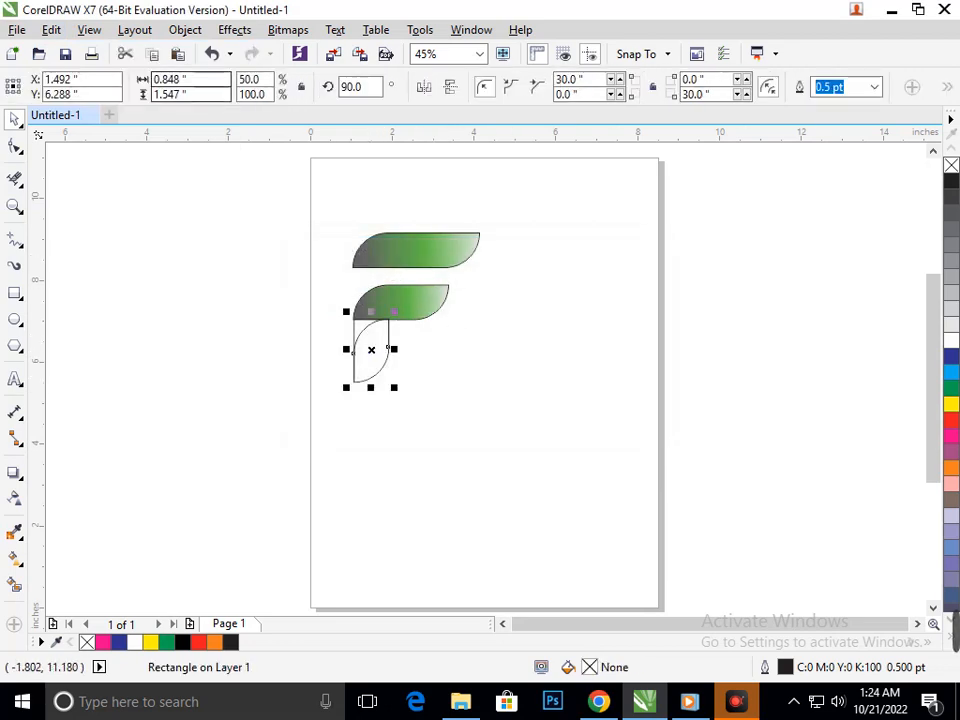
click(134, 29)
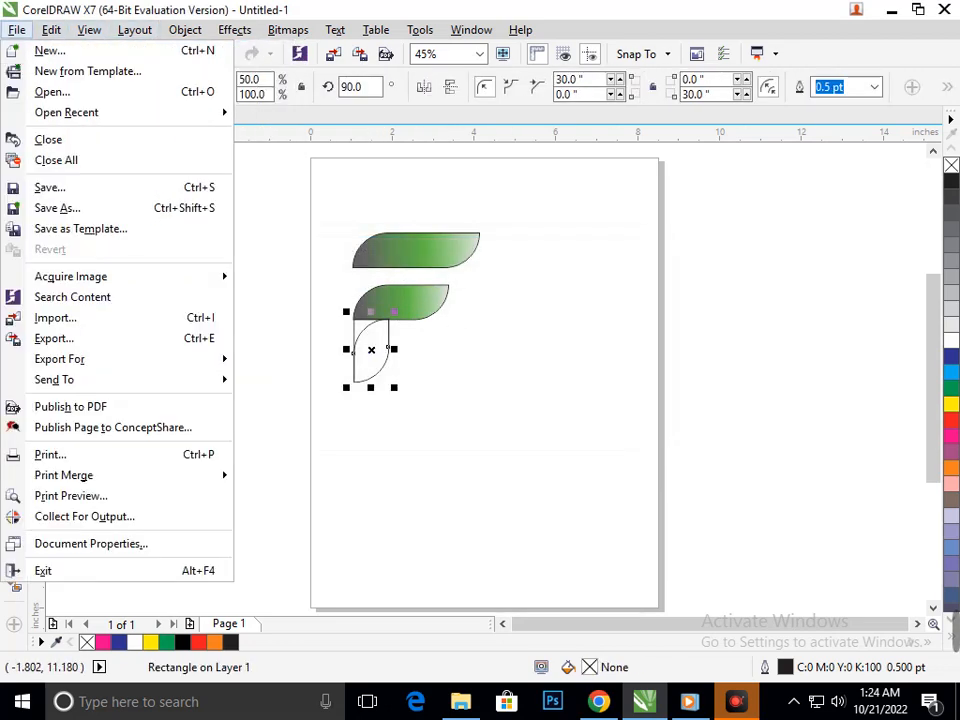
mouse_move(51, 29)
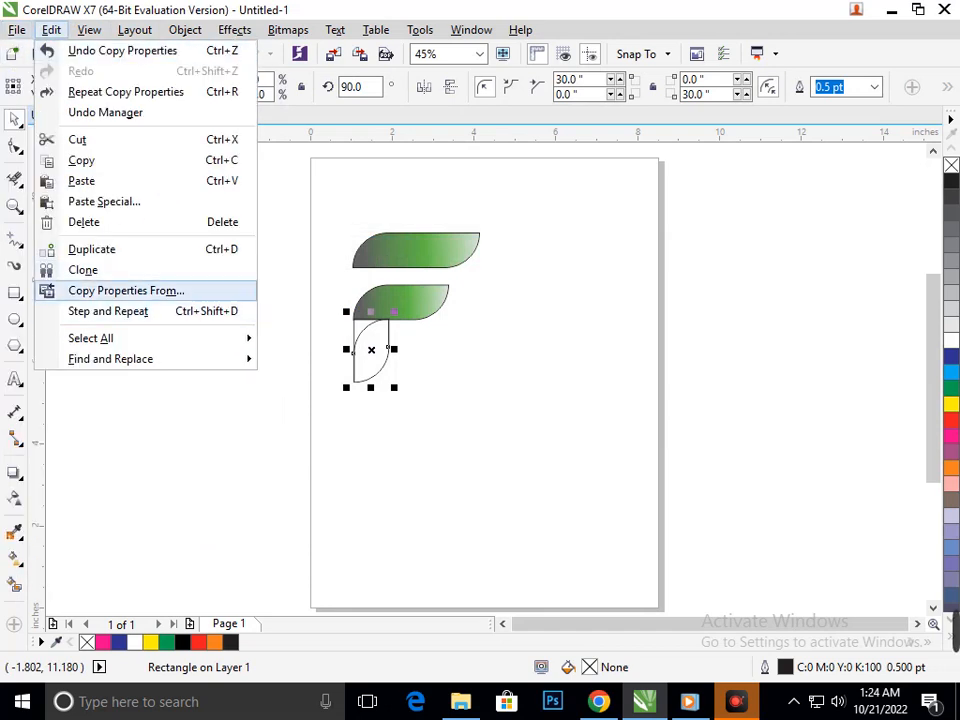
click(126, 290)
key(Return)
click(431, 252)
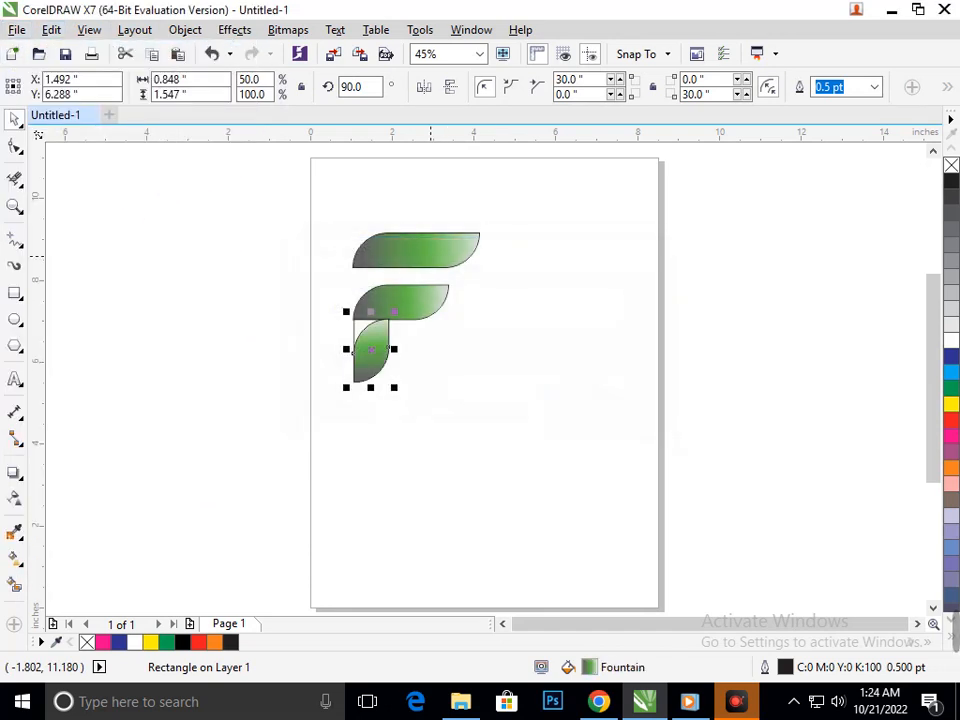
click(447, 389)
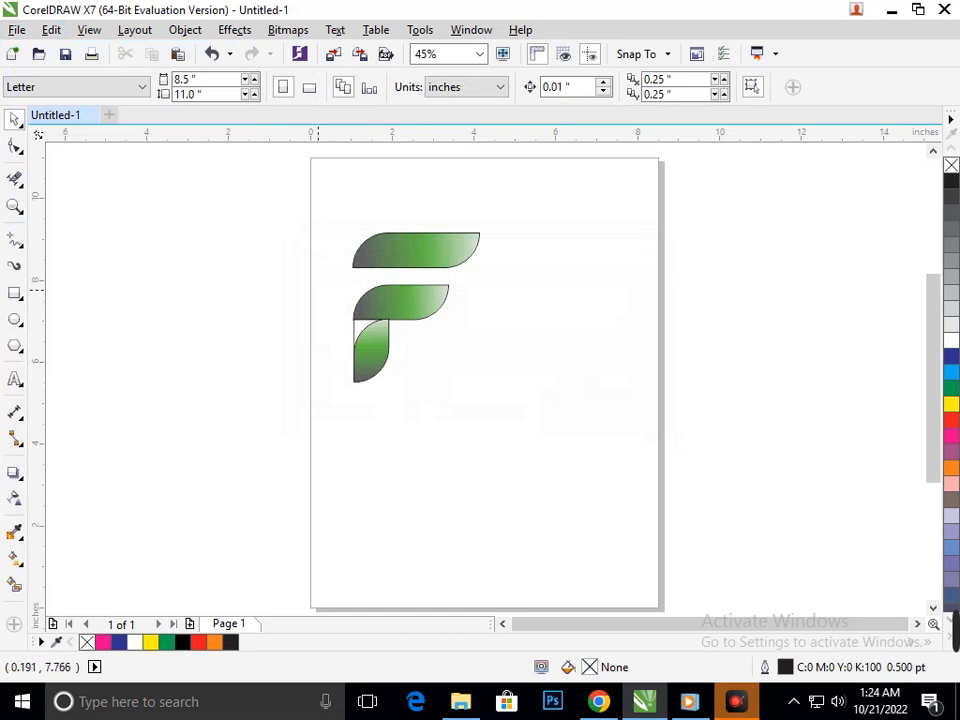
Step: Copy the middle bar's fill onto the leftover outline curve around the vertical shape, undoing a trial move of the curve
scroll(360, 329, up, 4)
click(226, 341)
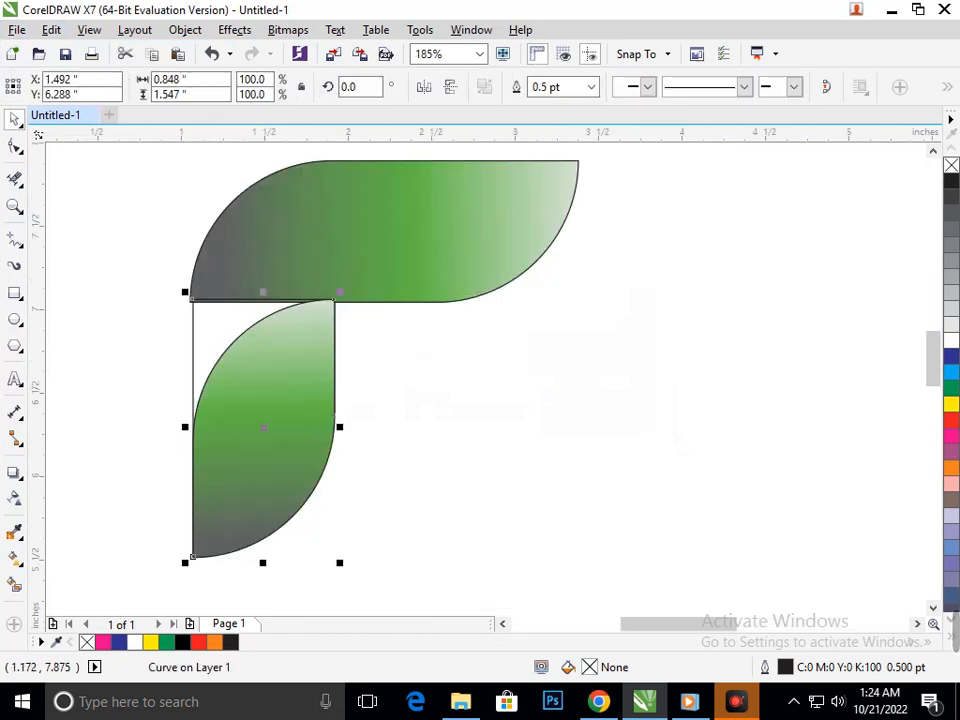
click(51, 29)
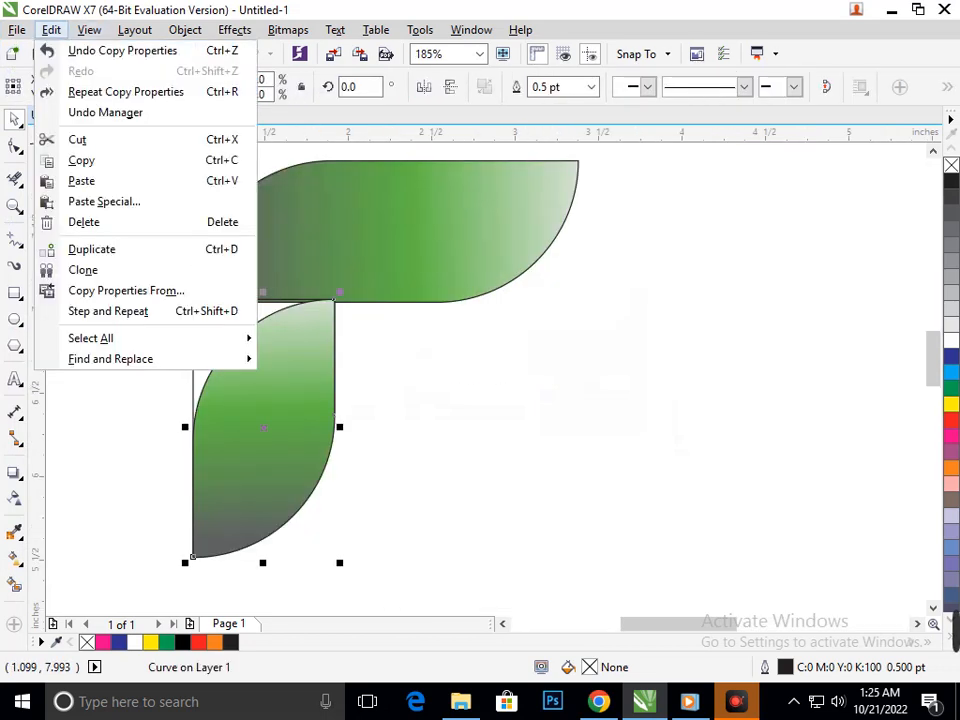
click(129, 289)
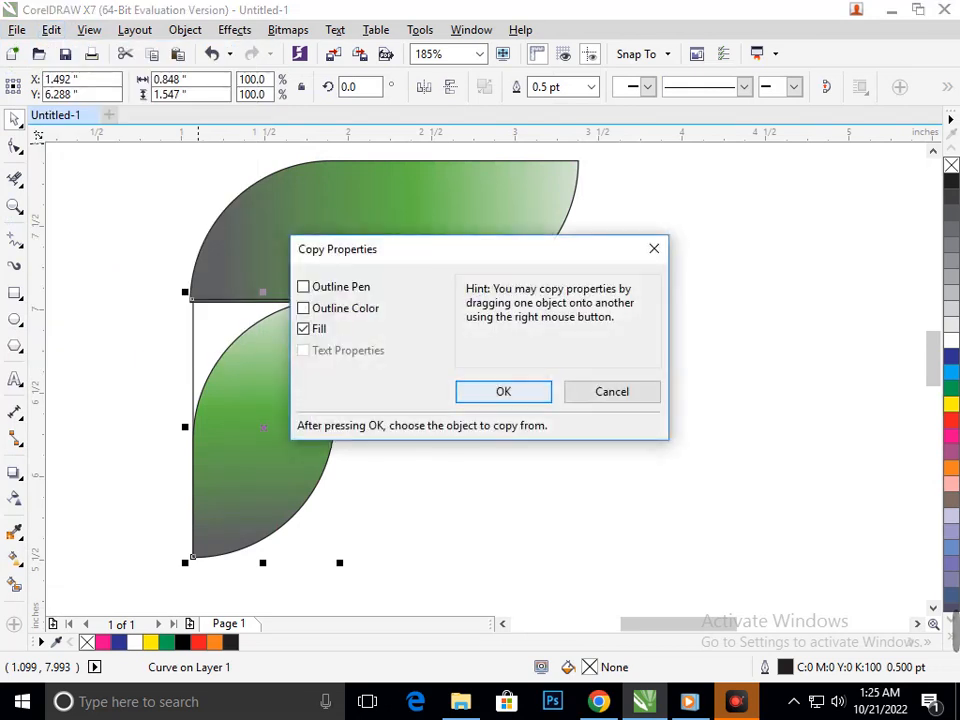
click(503, 391)
click(413, 235)
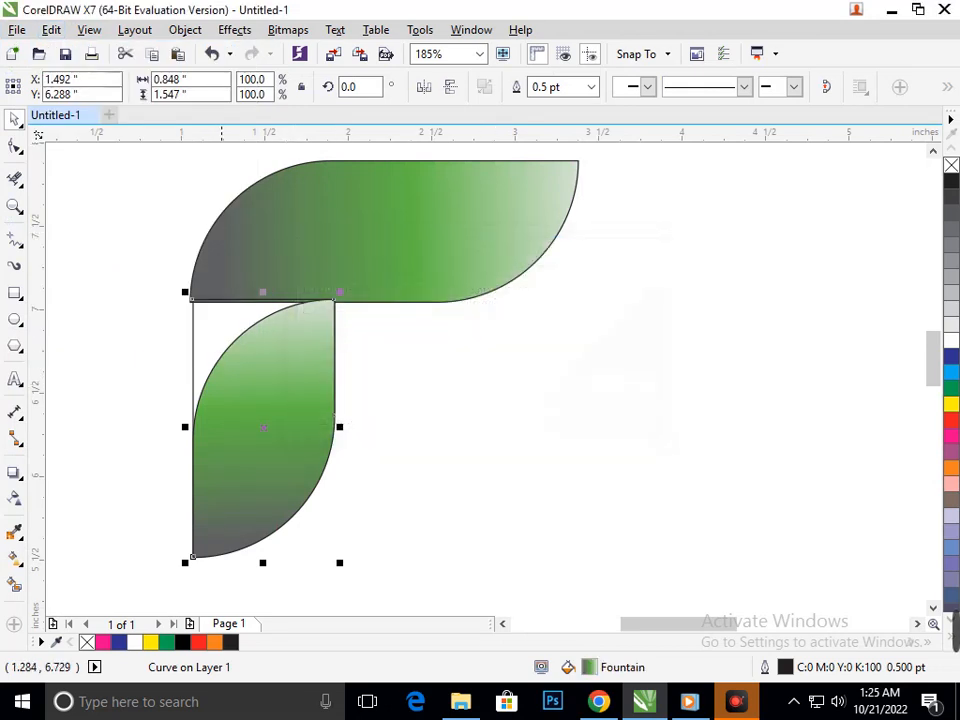
drag(194, 335, 95, 303)
key(ctrl+z)
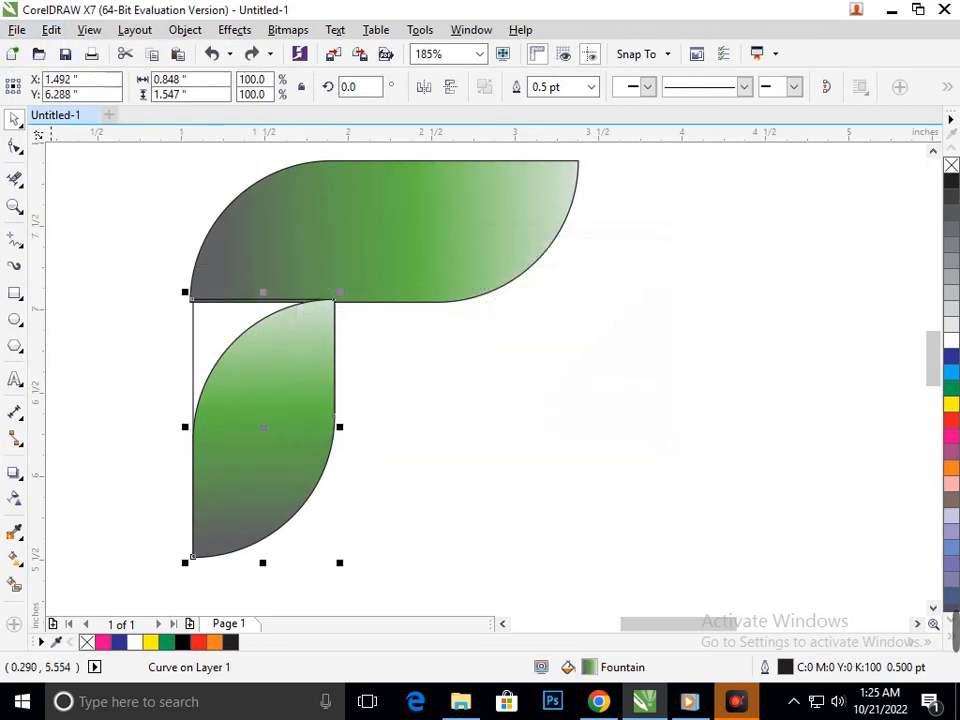
Step: Smart-fill the empty corner beside the vertical shape's curve with blue and no outline, undoing a trial move of the new piece
click(219, 330)
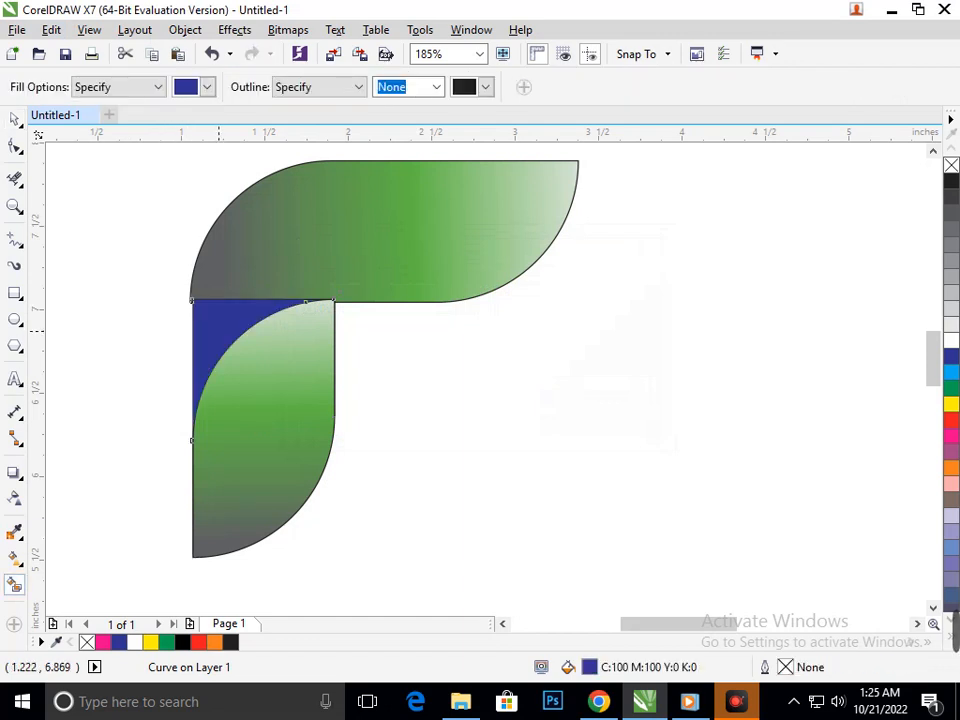
key(F11)
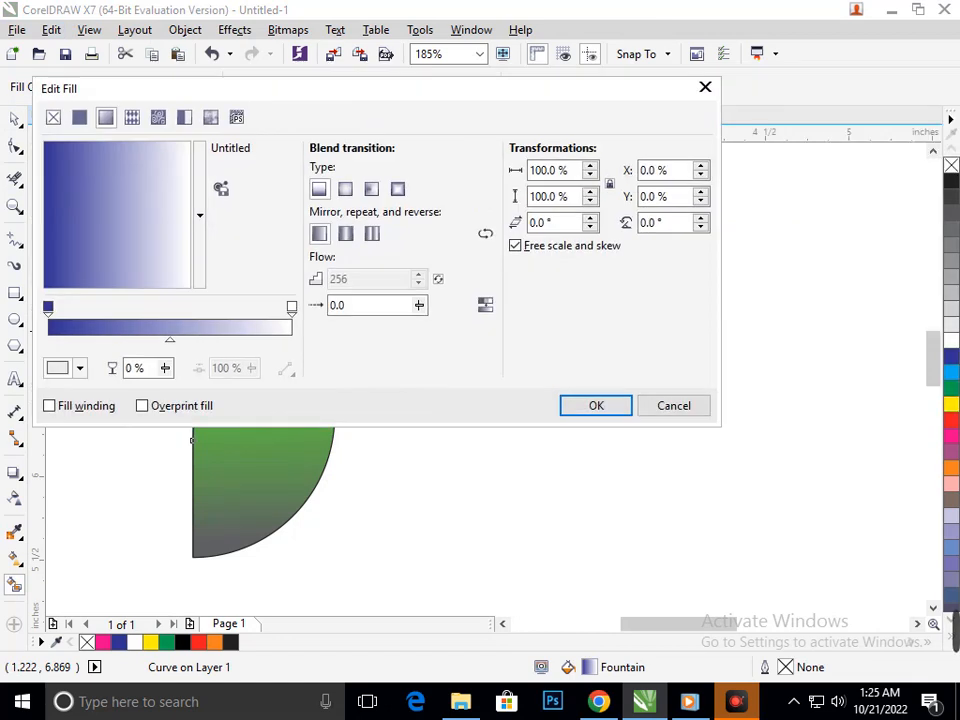
key(Escape)
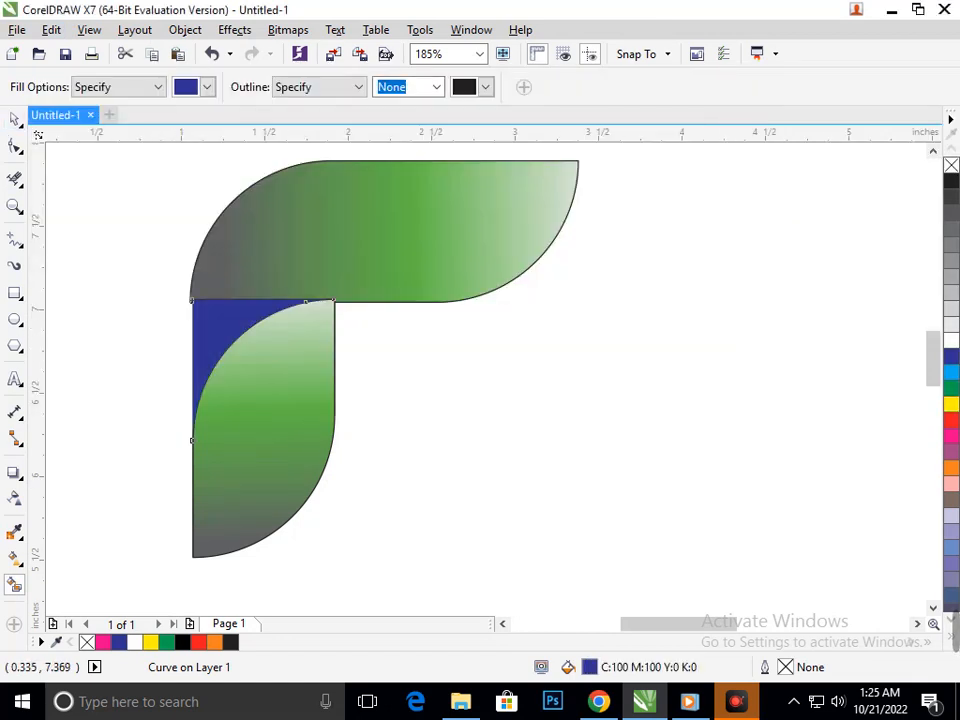
click(15, 119)
click(130, 245)
drag(220, 319, 214, 325)
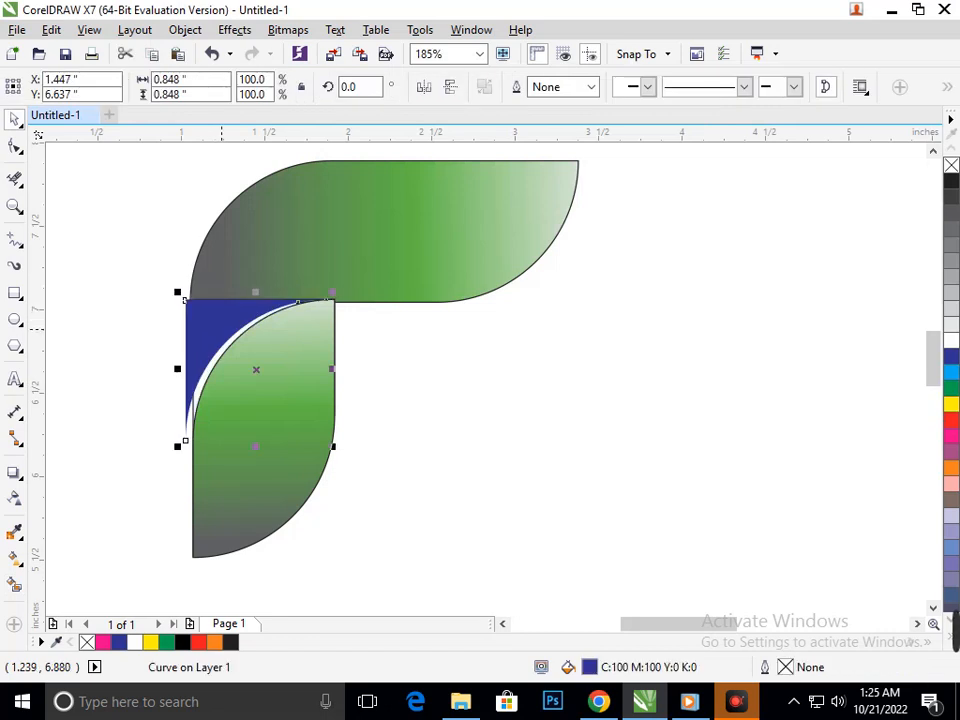
key(ctrl+z)
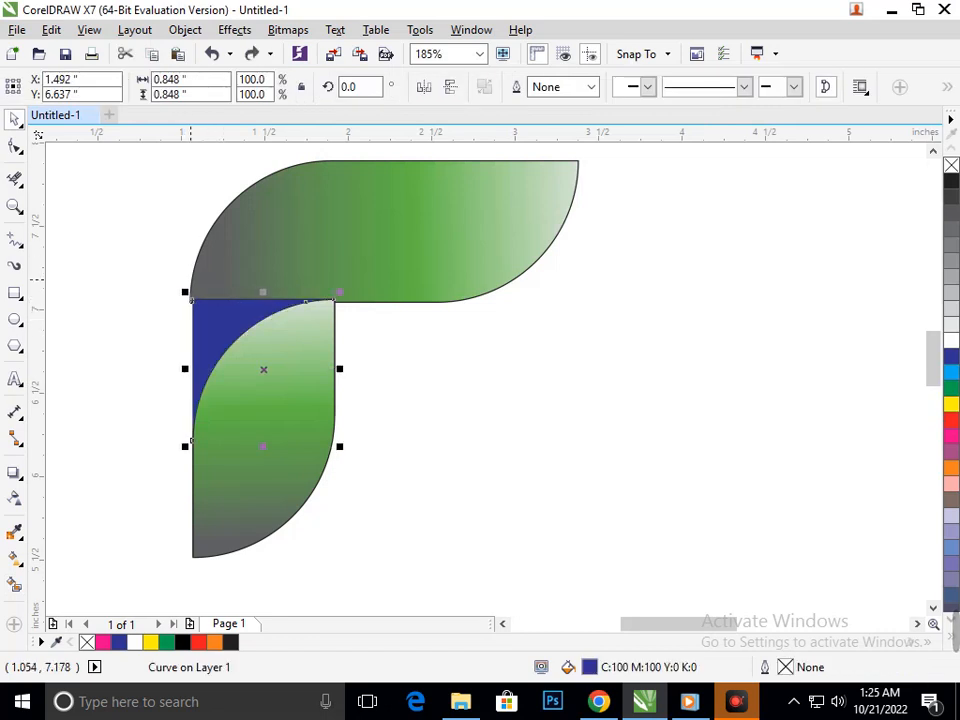
Step: Copy only the fill property from the middle horizontal shape onto the blue corner piece
click(51, 29)
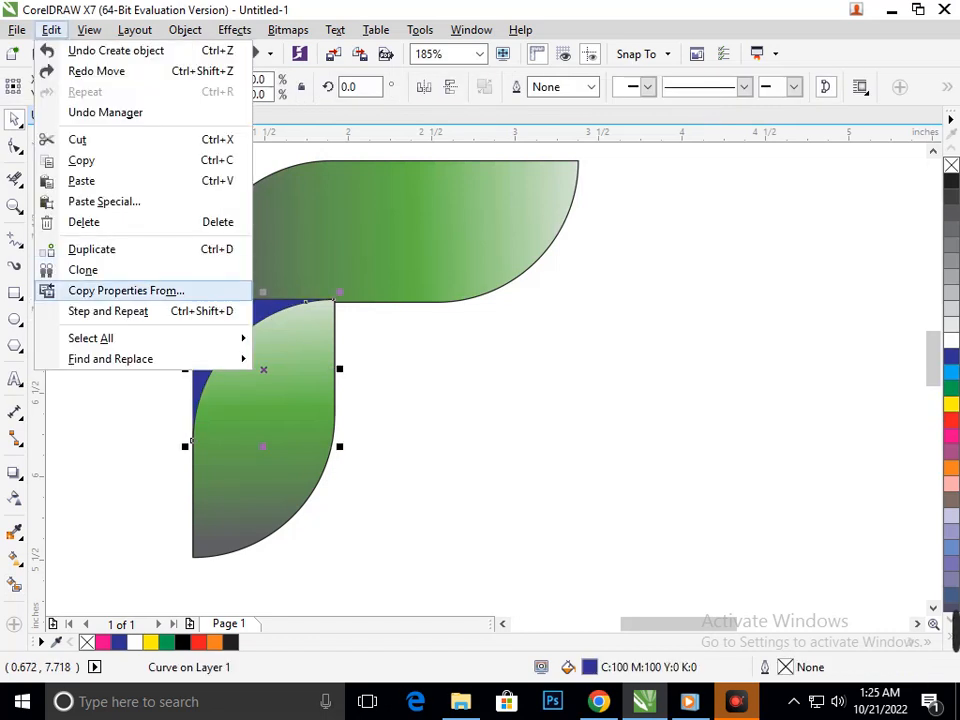
click(126, 291)
click(503, 390)
click(375, 261)
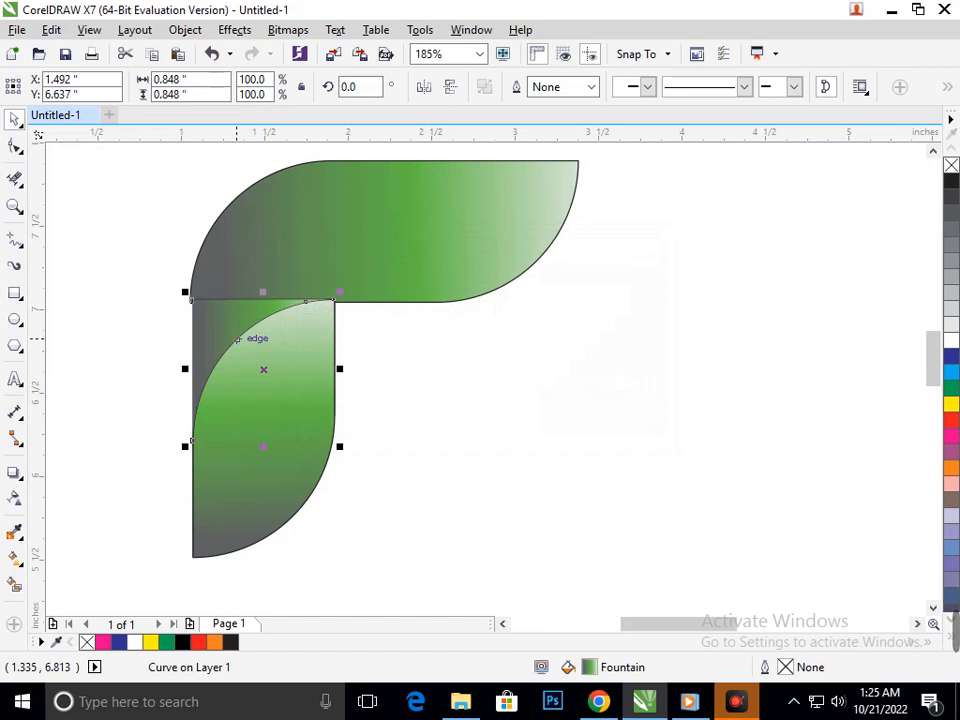
Step: Try reversing the gradient direction of the corner piece's fill and undo the change
key(F11)
click(485, 233)
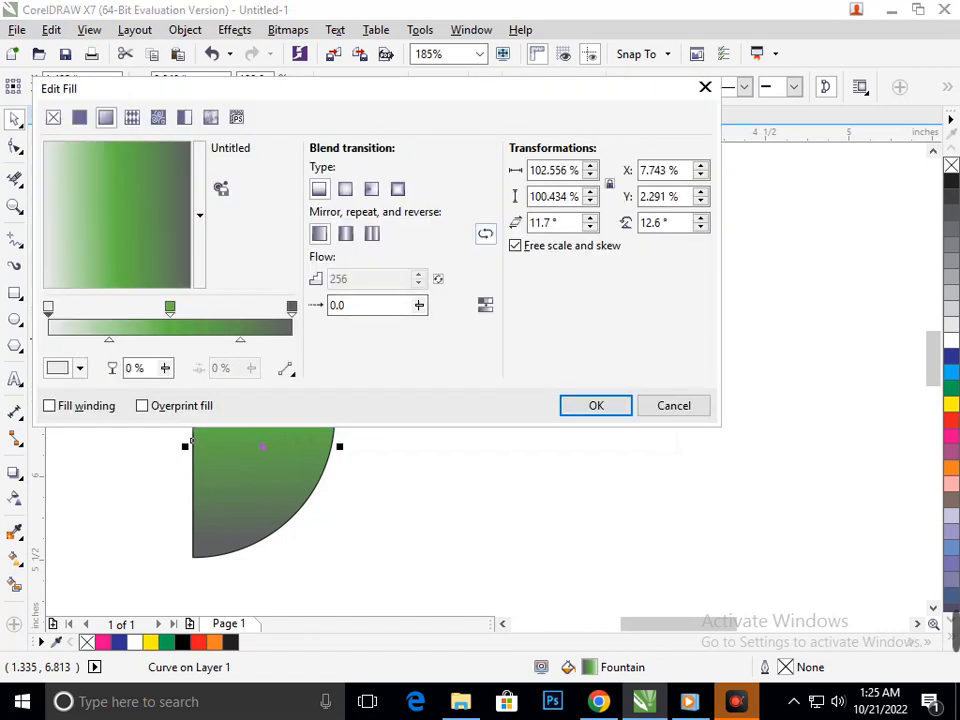
click(592, 407)
click(551, 428)
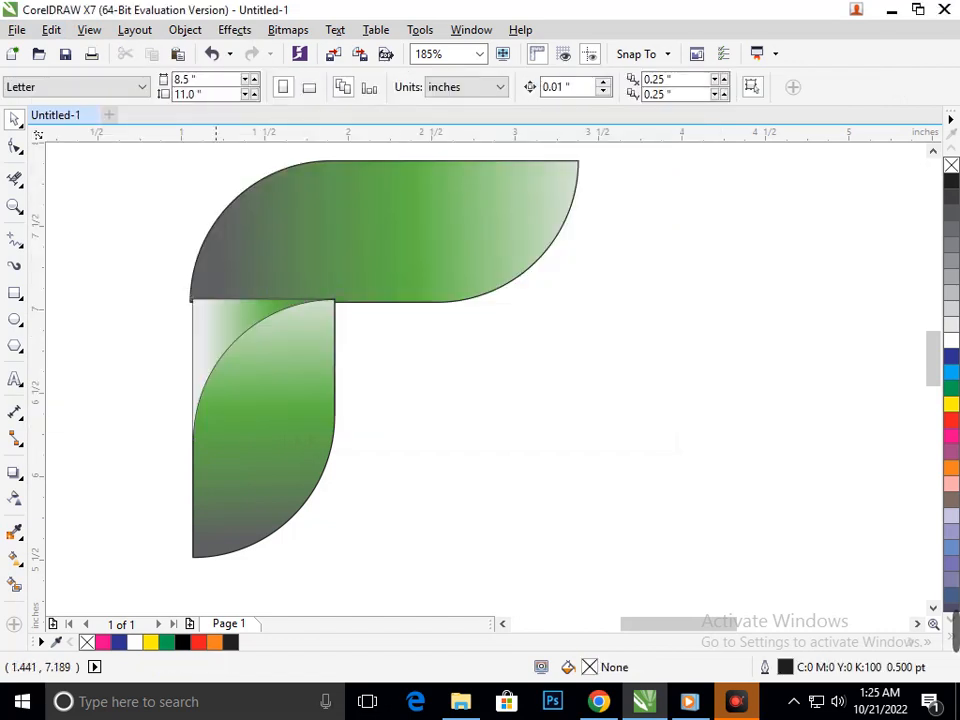
key(shift+F4)
key(ctrl+z)
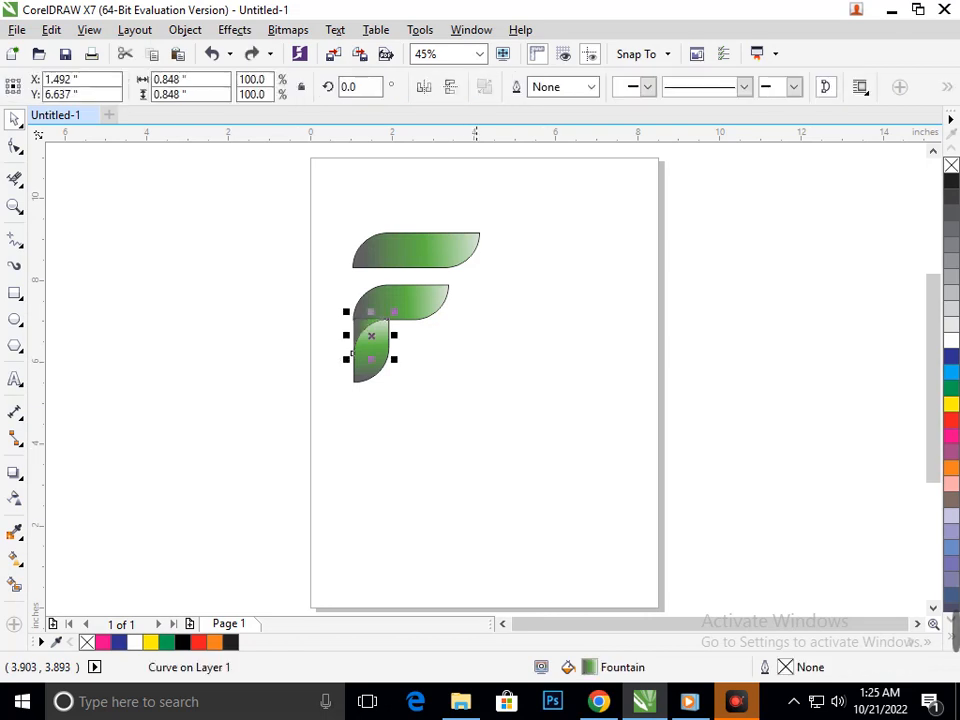
Step: Shift the blend midpoint between grey and green in the corner piece's gradient closer to the green stop and apply the fill
click(477, 473)
drag(294, 206, 596, 369)
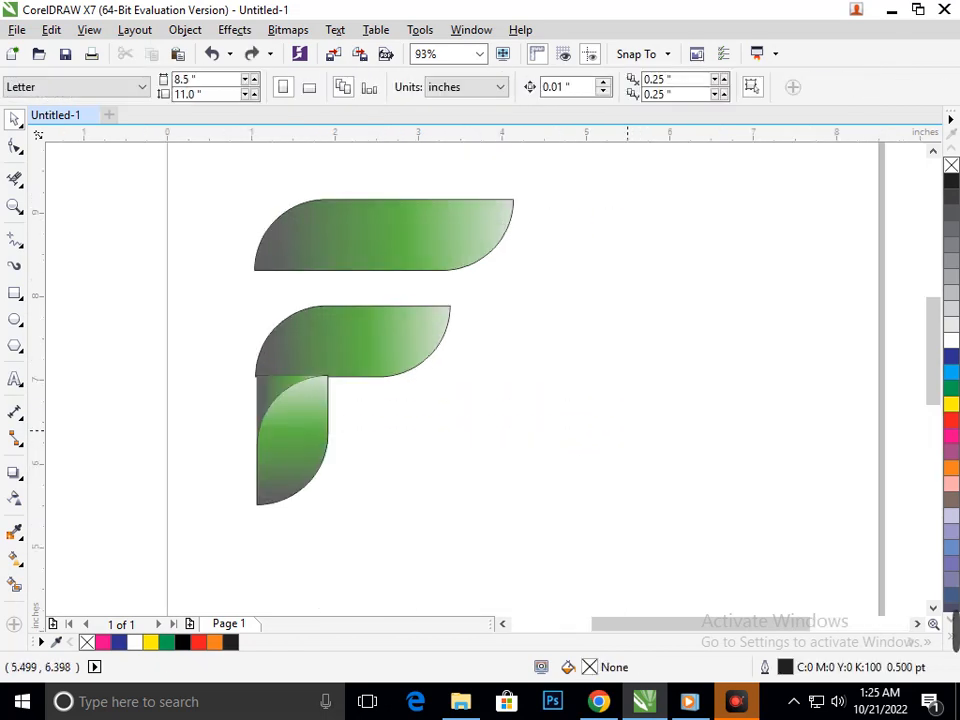
click(288, 390)
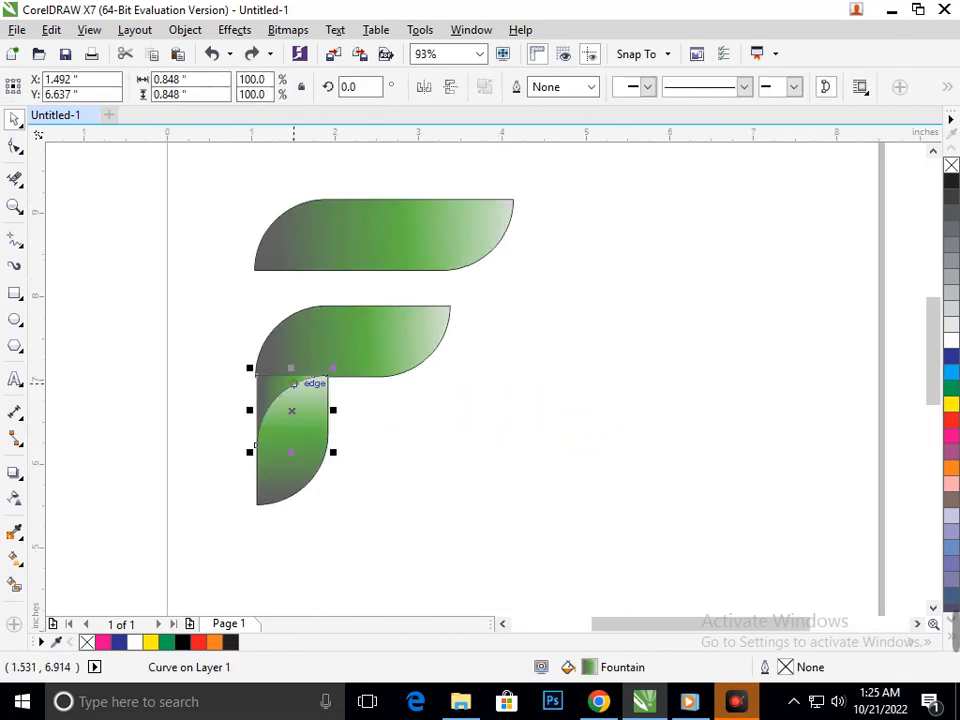
key(F11)
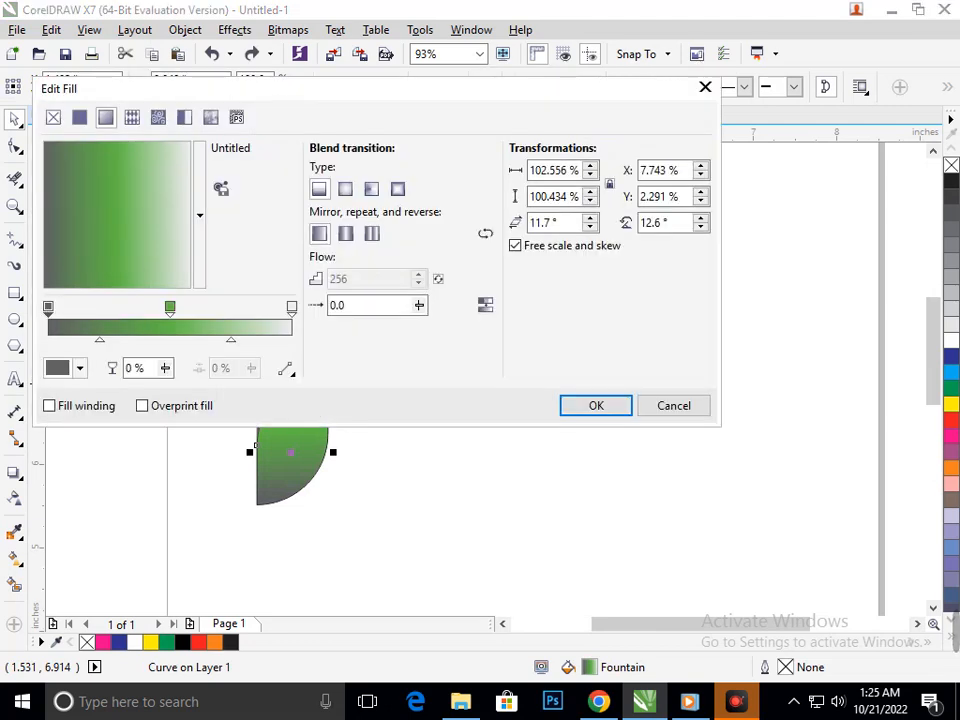
drag(99, 340, 136, 340)
click(583, 405)
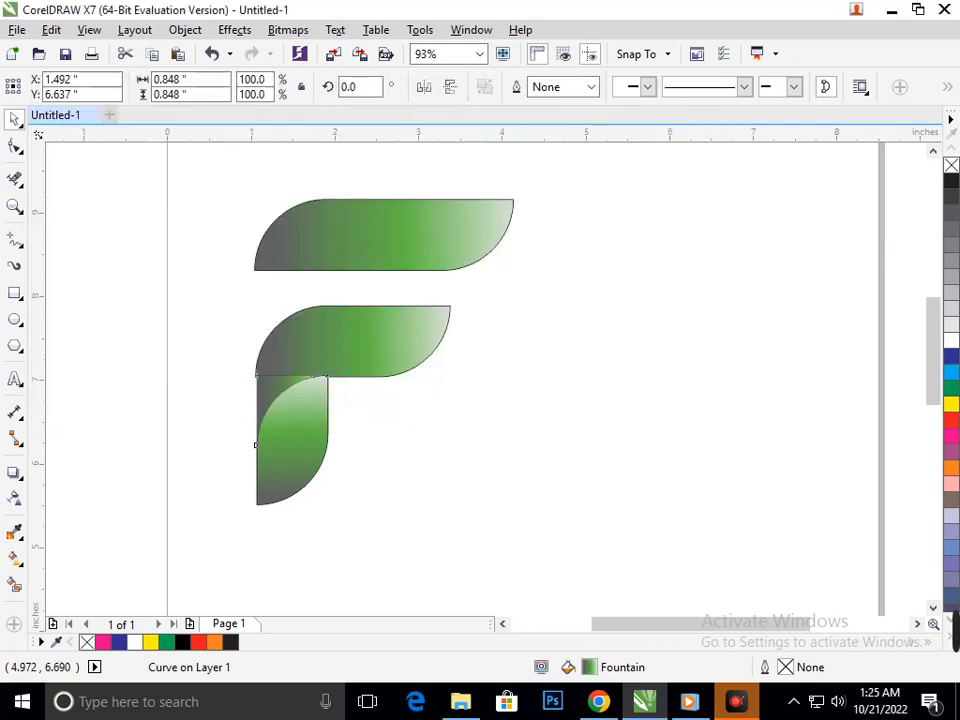
key(Escape)
Step: Move all the logo shapes together to the horizontal middle of the page, centred at about X 4.367 and Y 6.674 inches
key(shift+F4)
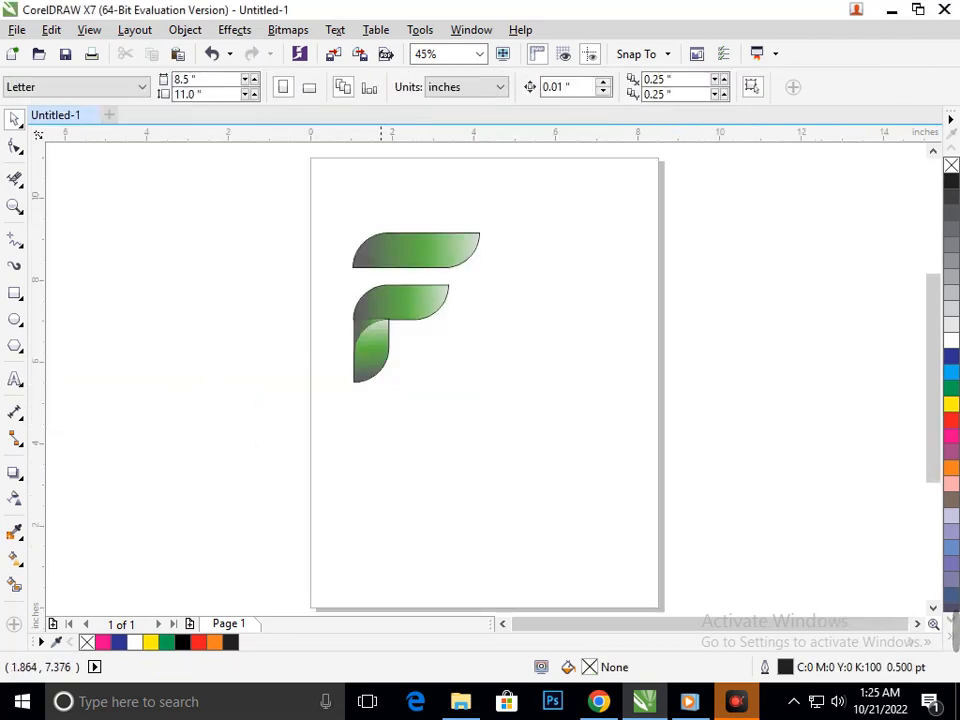
key(F2)
drag(298, 171, 537, 421)
key(shift+F4)
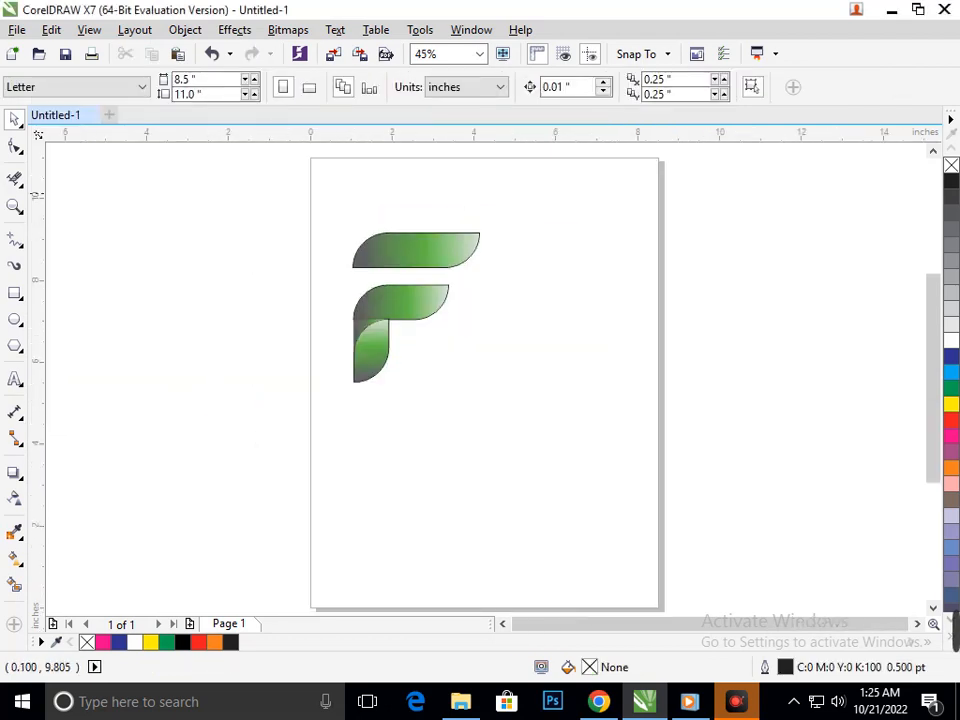
drag(314, 206, 522, 466)
drag(410, 314, 477, 334)
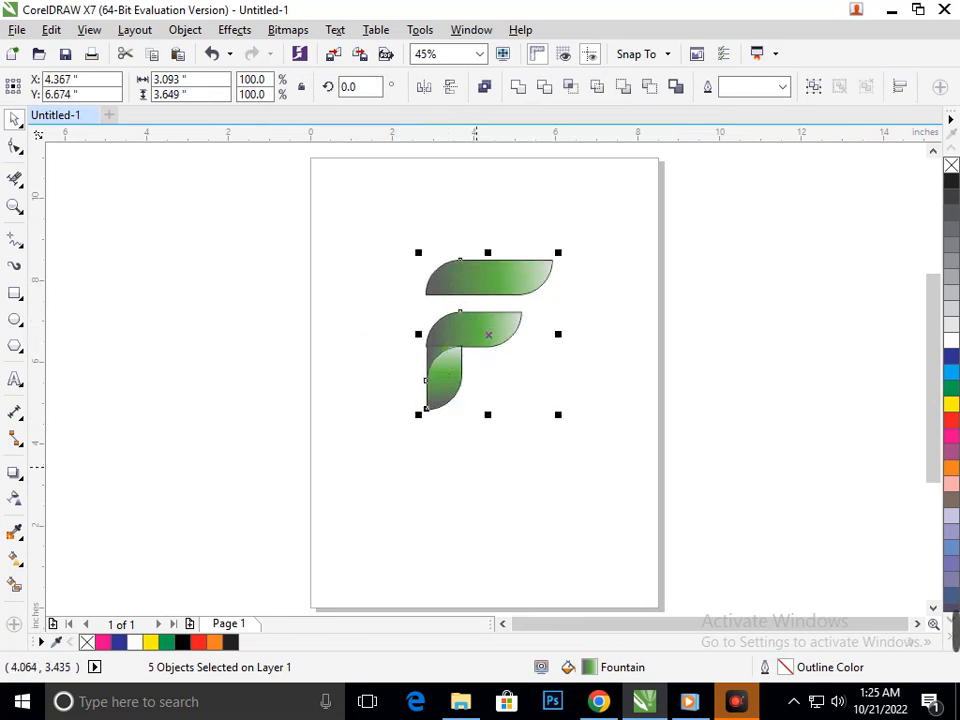
click(476, 467)
Step: Enlarge all the logo shapes together proportionally about their centre by roughly a quarter
drag(375, 214, 628, 452)
drag(417, 415, 410, 448)
click(465, 504)
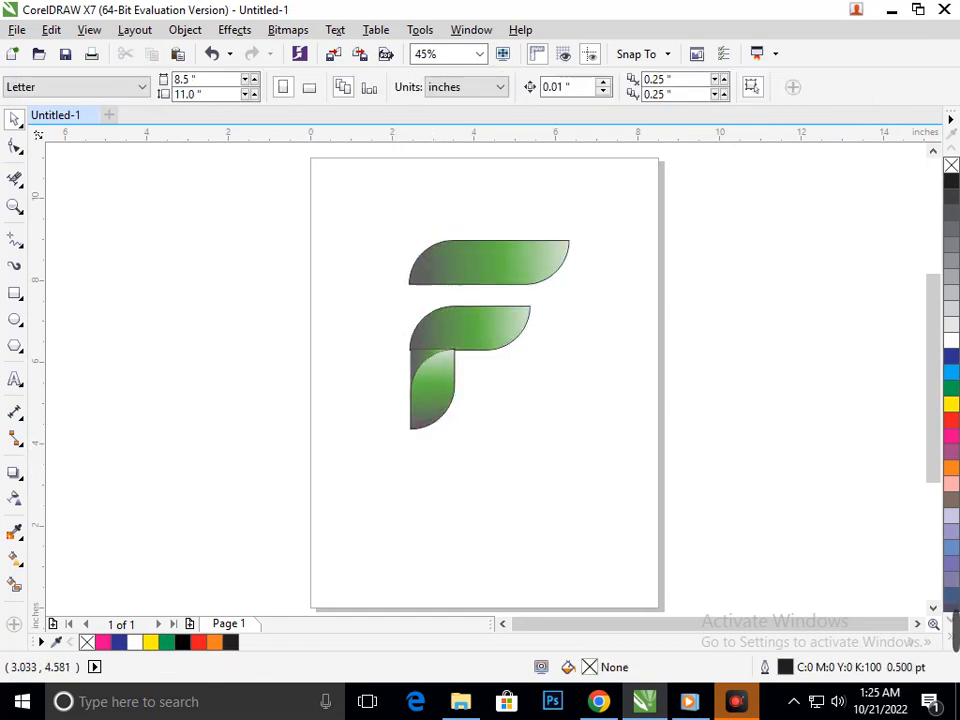
scroll(420, 375, down, 1)
drag(331, 183, 645, 575)
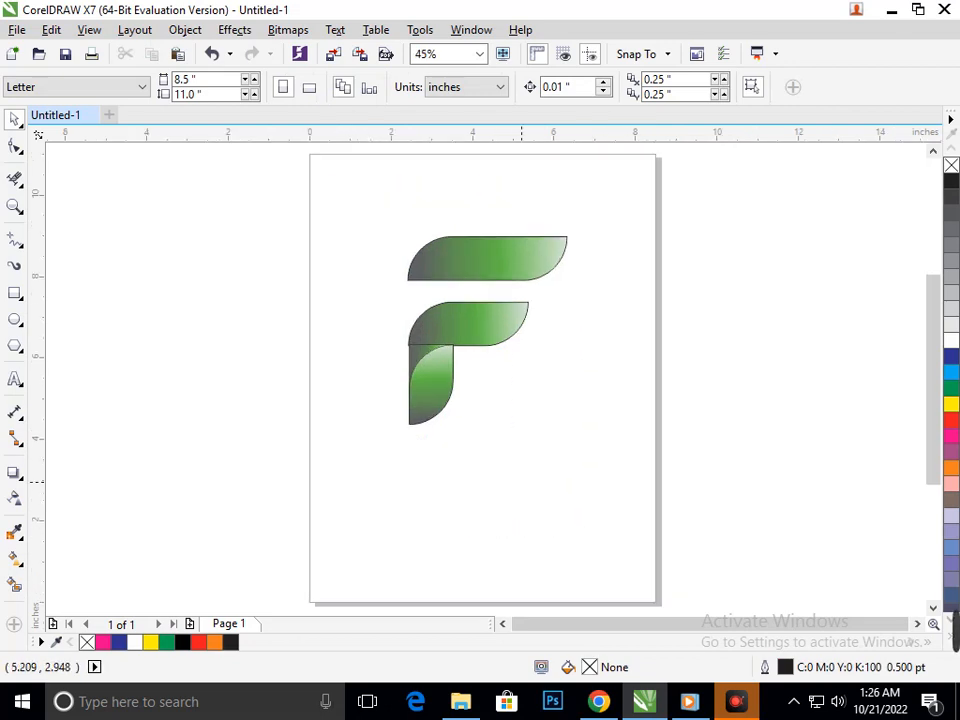